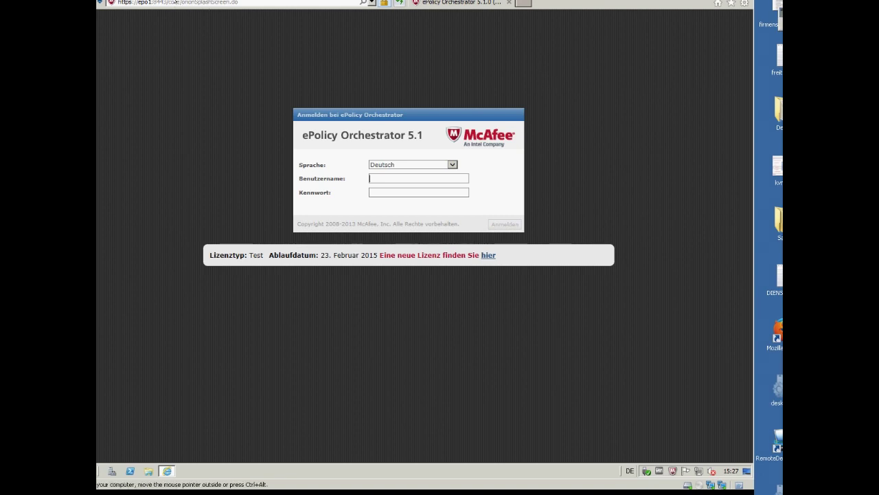
# Sign in to the ePolicy Orchestrator console as admin with the account password and decline saving the password for this website
pyautogui.moveTo(168, 3); pyautogui.dragTo(124, 4)
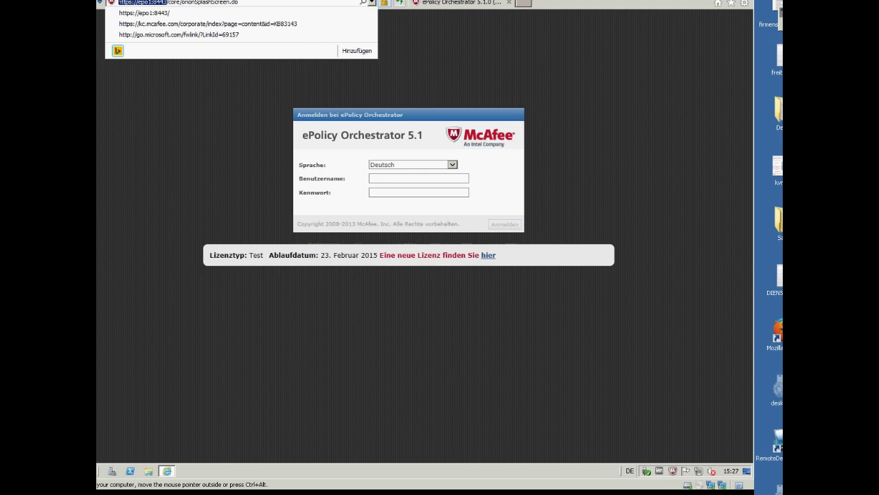
pyautogui.click(388, 145)
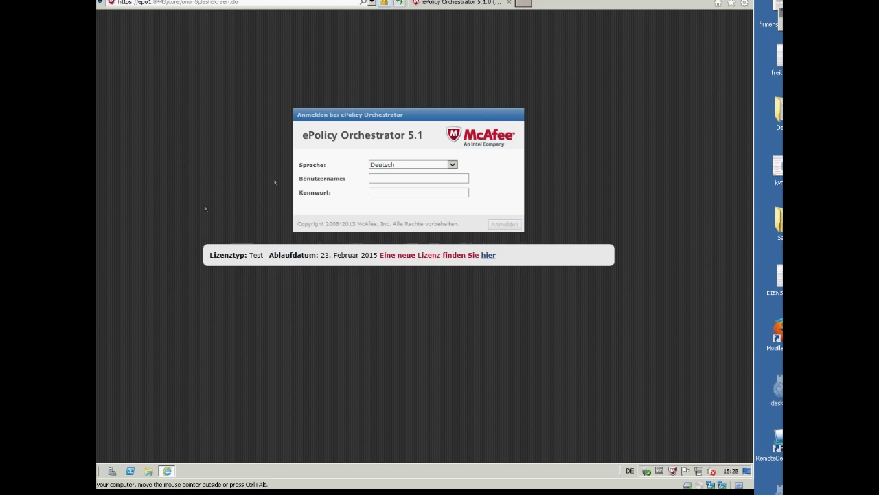
pyautogui.write('admin')
pyautogui.write('•••••••••••')
pyautogui.click(510, 222)
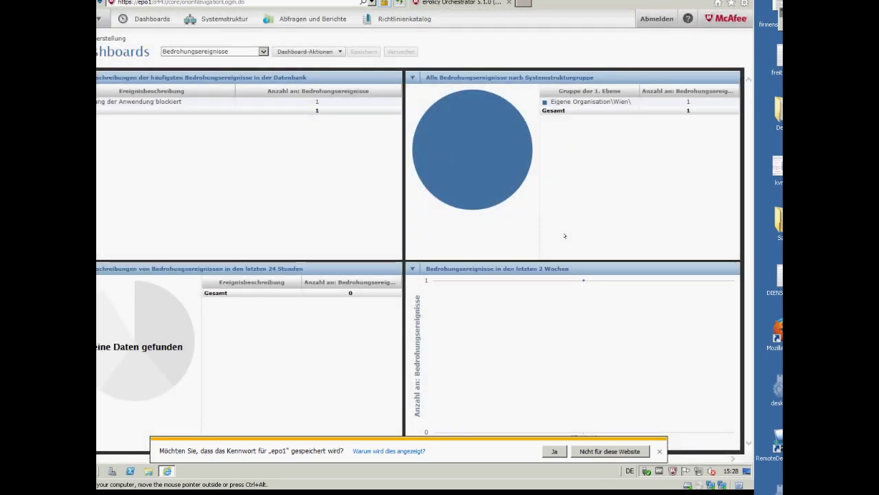
pyautogui.click(619, 451)
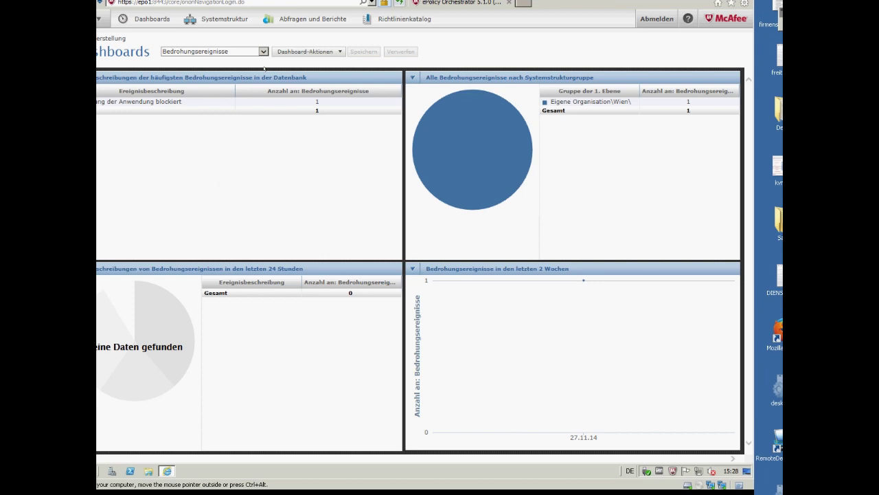
# Display the dashboard "Erste Schritte mit ePolicy Orchestrator" and open the Software-Manager
pyautogui.click(263, 52)
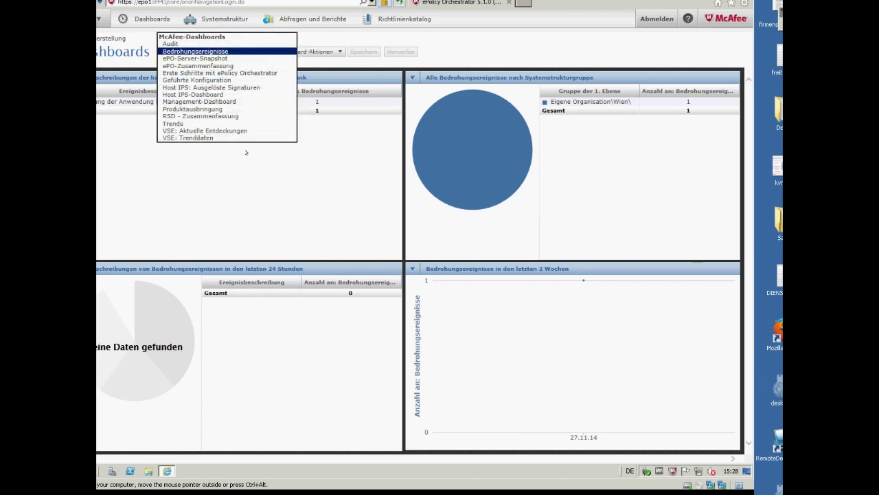
pyautogui.click(219, 72)
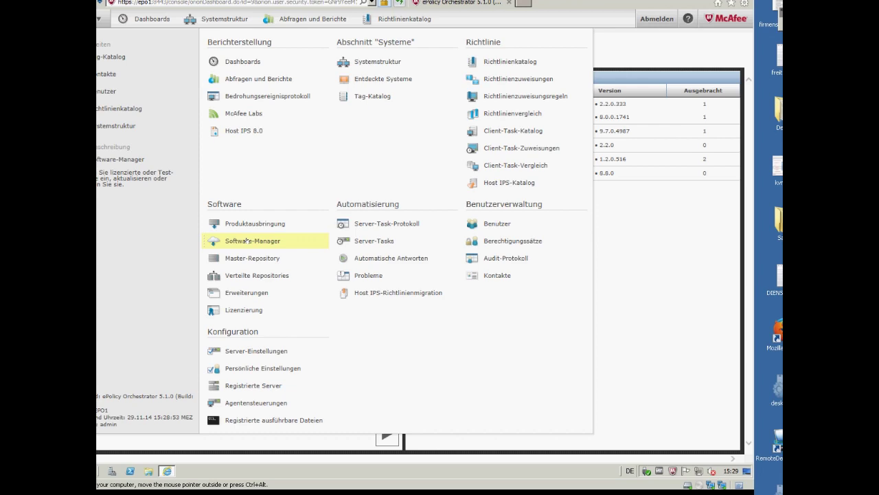
pyautogui.click(247, 240)
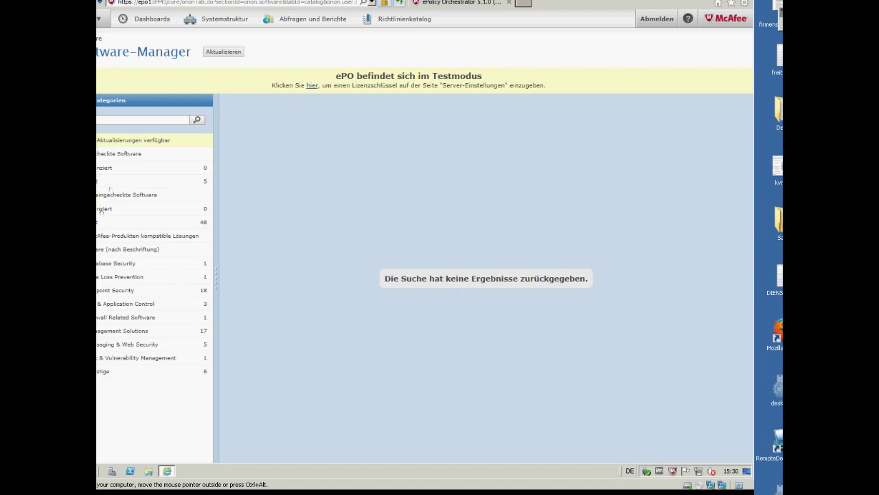
# Examine the licensed and test products under the software that is not checked in, reading through the test product list
pyautogui.click(99, 208)
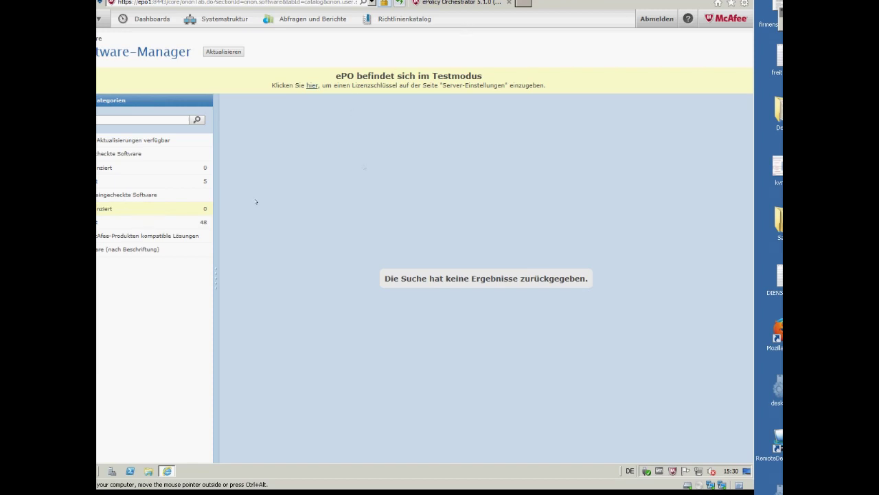
pyautogui.click(112, 223)
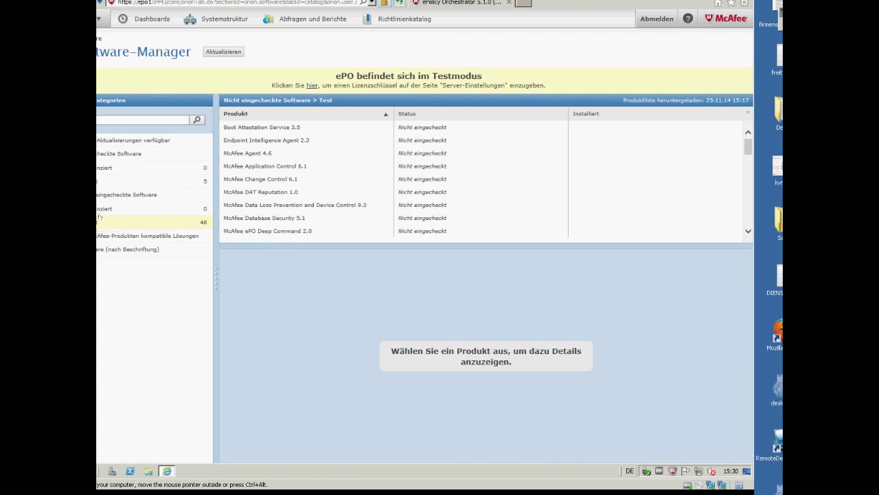
pyautogui.click(100, 209)
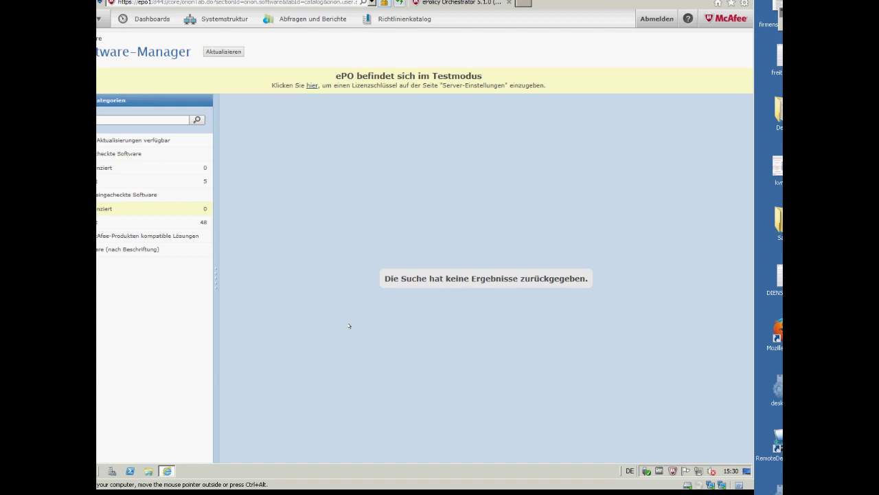
pyautogui.click(138, 223)
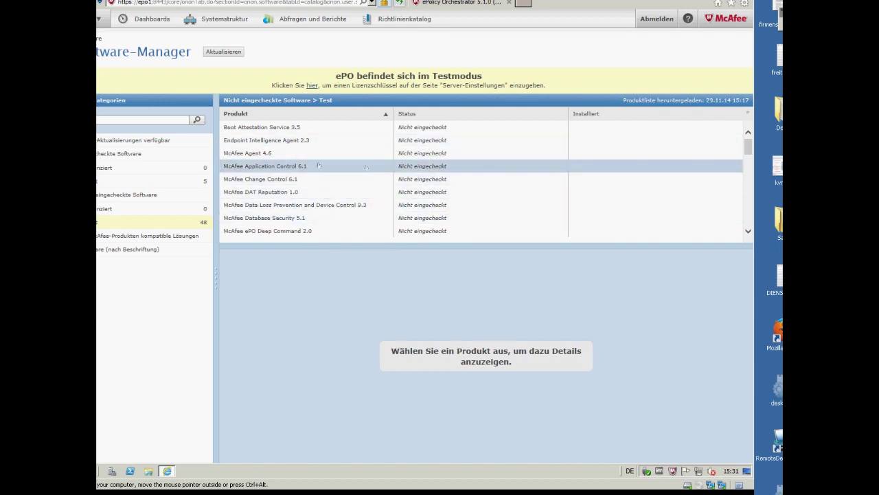
pyautogui.scroll(-3, 339, 167)
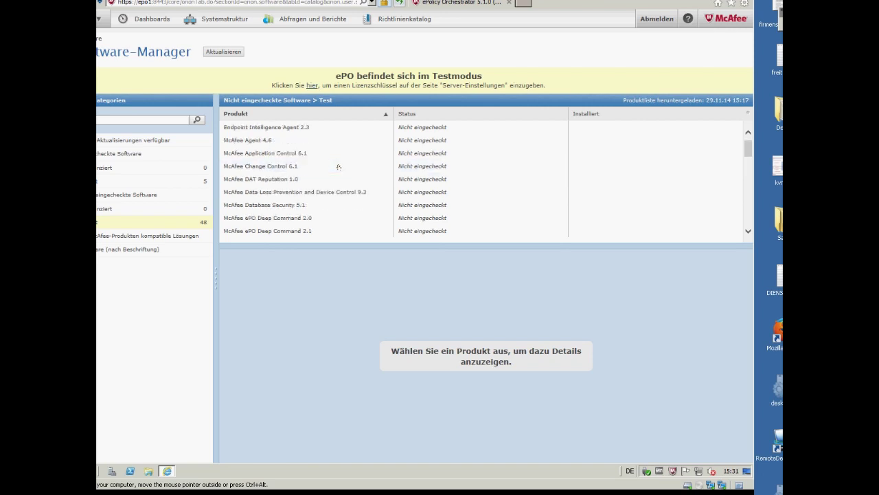
pyautogui.scroll(-3, 339, 167)
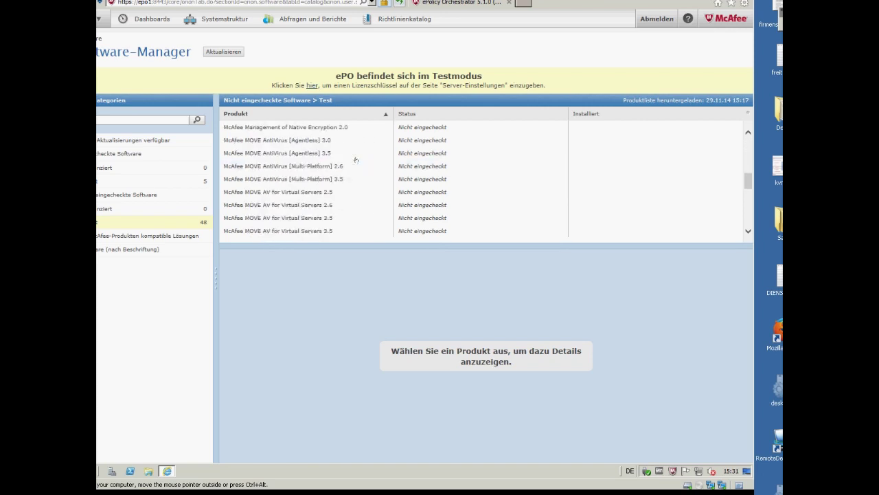
pyautogui.scroll(-2, 356, 160)
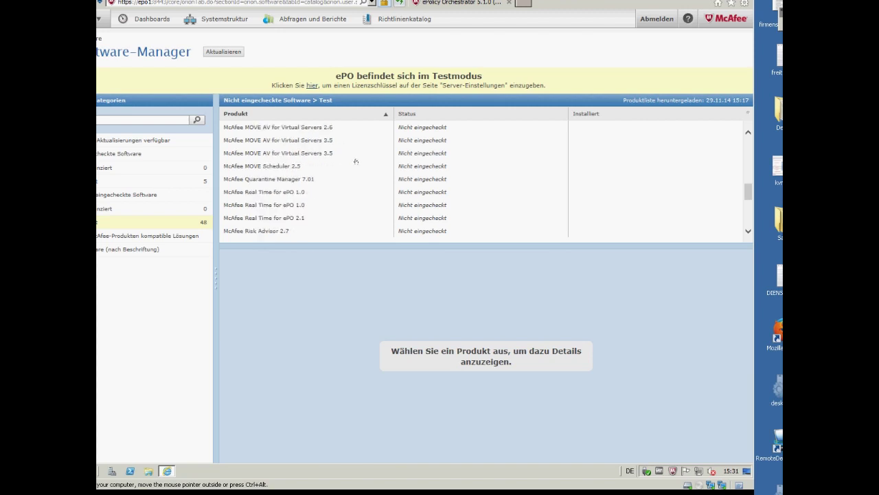
pyautogui.scroll(-4, 356, 161)
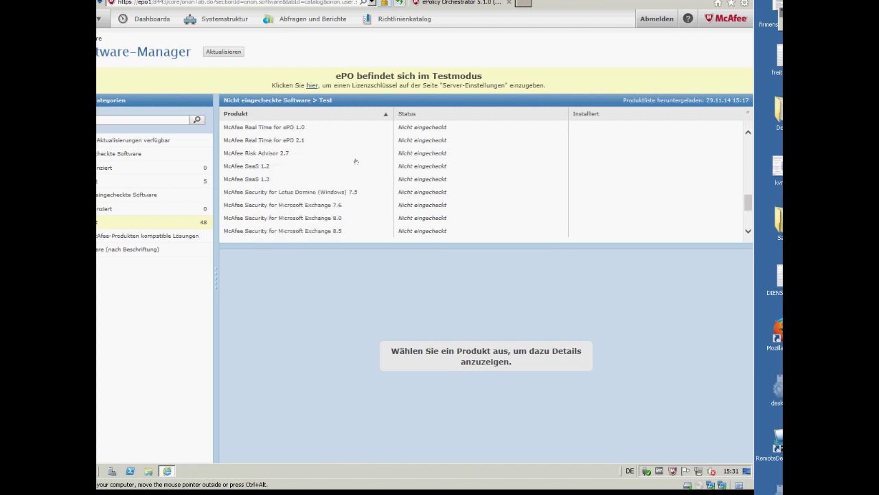
pyautogui.scroll(-1, 355, 161)
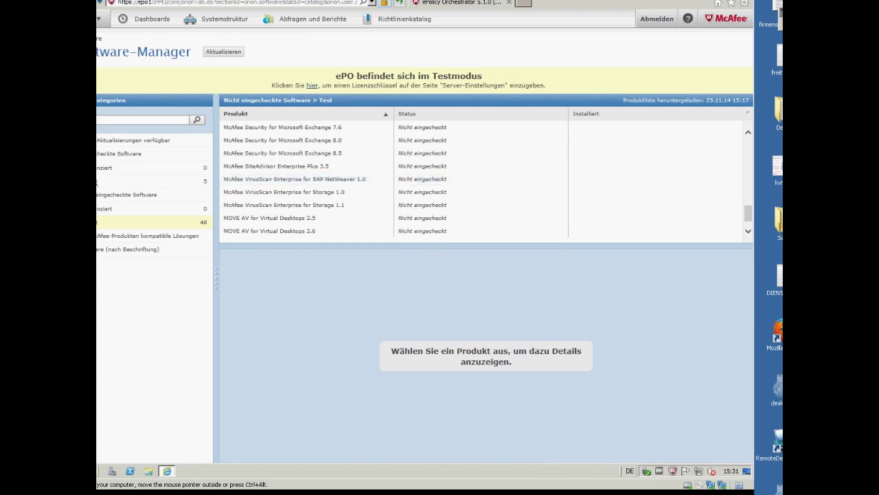
# Check in Patch 4 of the checked-in McAfee VirusScan Enterprise 8.8 to the Aktuell branch, accepting the license agreement
pyautogui.click(103, 181)
pyautogui.click(281, 179)
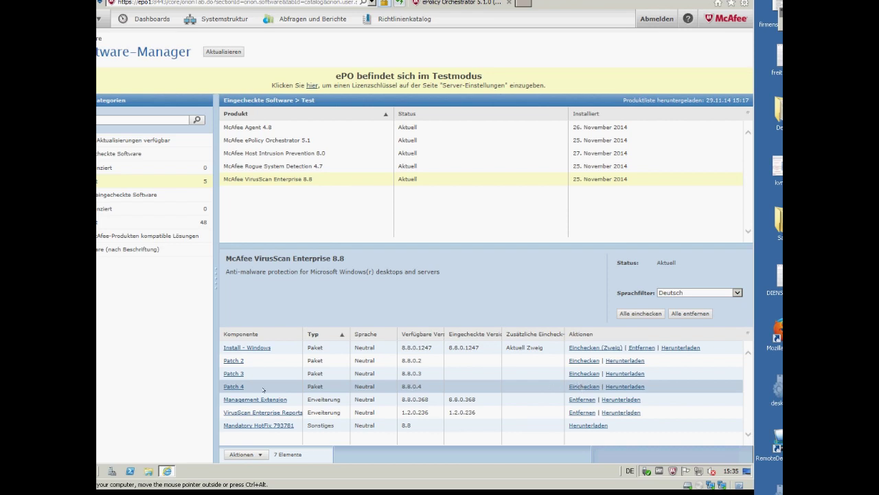
pyautogui.click(592, 387)
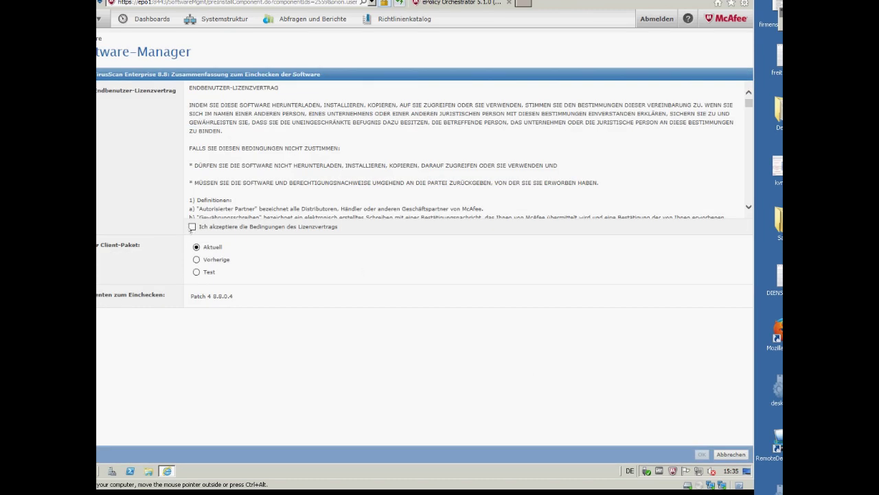
pyautogui.click(192, 226)
pyautogui.scroll(-6, 460, 151)
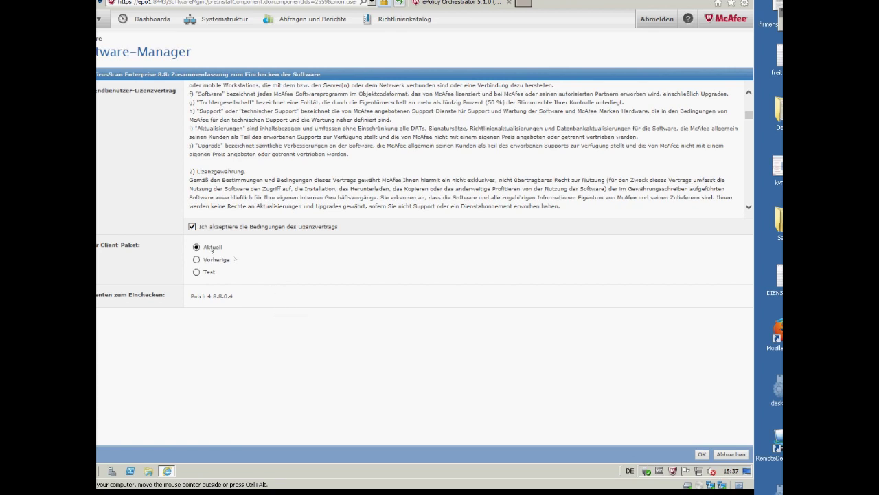
pyautogui.click(701, 454)
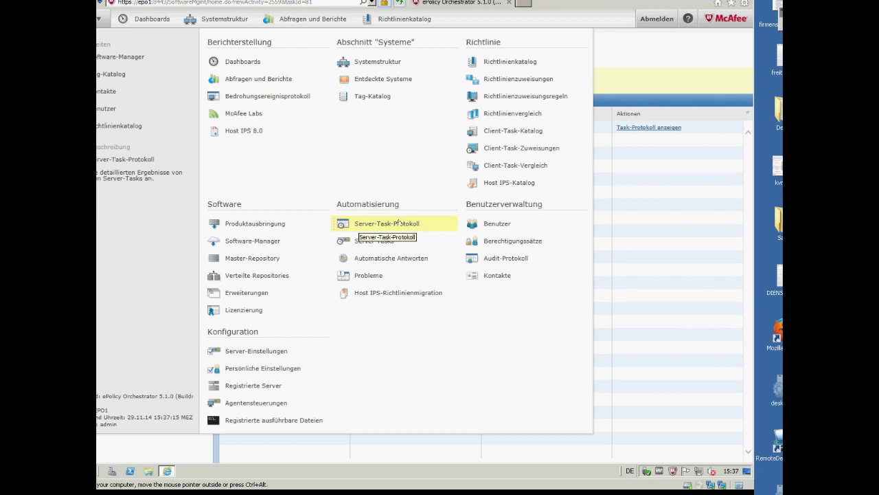
# Examine the task log details of the Patch 4 check-in, including the package file name, download path and target branch
pyautogui.click(253, 241)
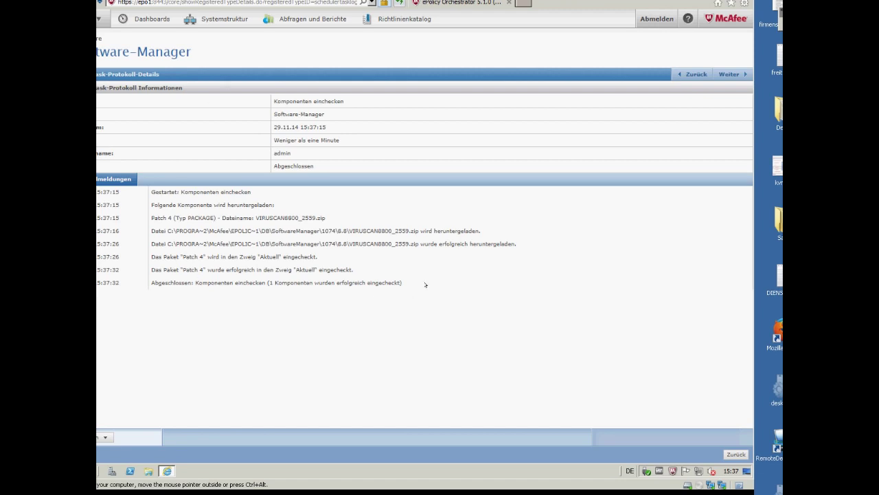
pyautogui.moveTo(413, 283); pyautogui.dragTo(100, 191)
pyautogui.click(272, 342)
pyautogui.moveTo(151, 218); pyautogui.dragTo(214, 218)
pyautogui.moveTo(256, 217); pyautogui.dragTo(327, 217)
pyautogui.moveTo(173, 232); pyautogui.dragTo(392, 232)
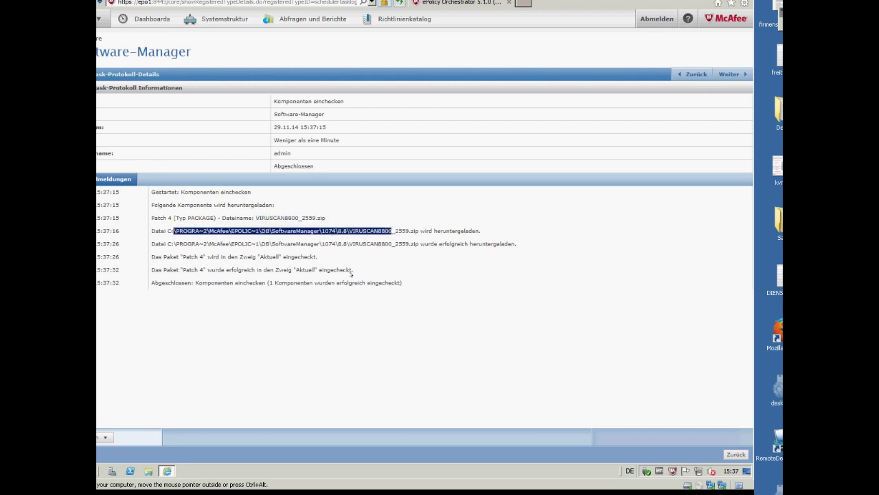
pyautogui.moveTo(239, 257); pyautogui.dragTo(315, 257)
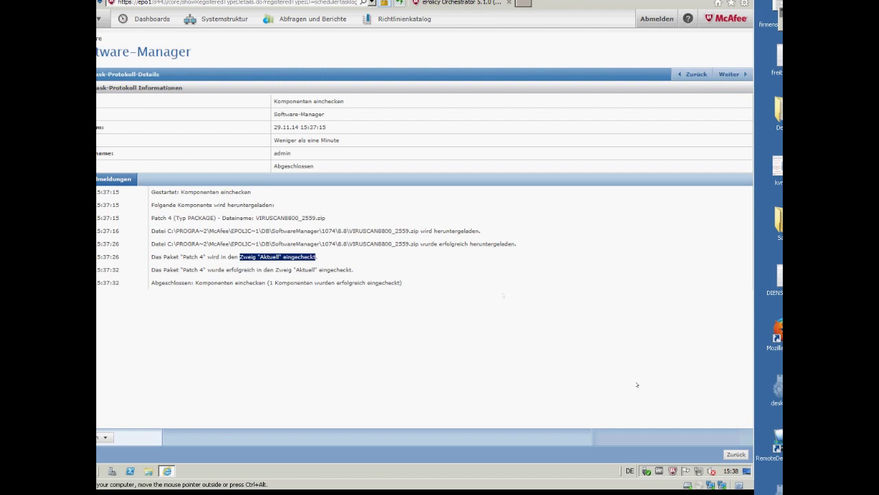
# Return to the Software-Manager and view the components of McAfee VirusScan Enterprise 8.8 among the checked-in test software
pyautogui.click(735, 454)
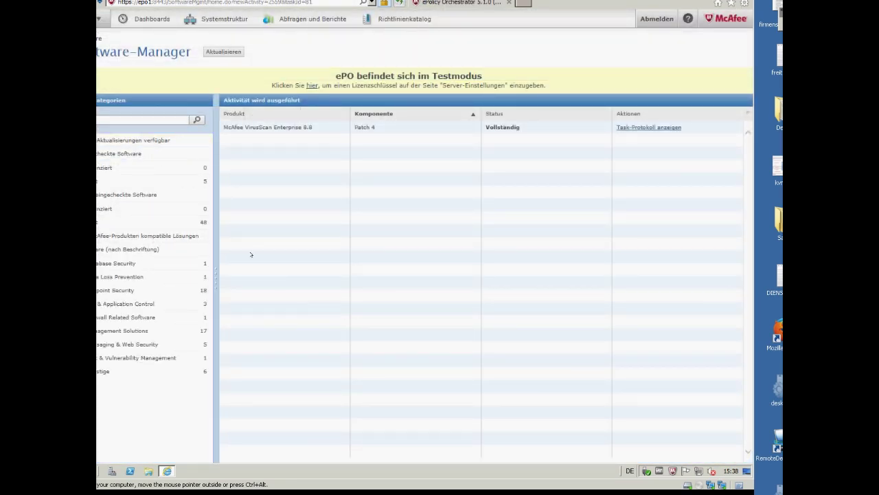
pyautogui.click(110, 180)
pyautogui.click(288, 178)
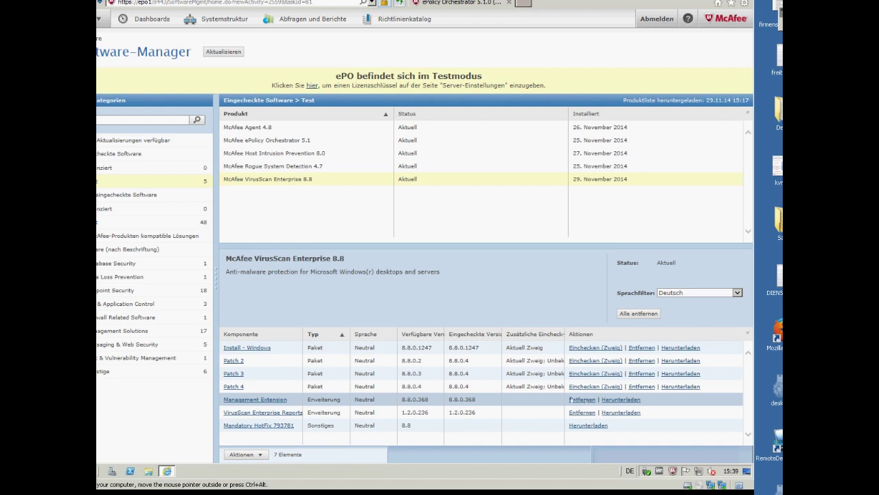
# Inspect the components of test products not checked in: McAfee Database Security 5.1, VirusScan Enterprise for Storage 1.1 and MOVE AV for Virtual Desktops 3.5
pyautogui.click(100, 222)
pyautogui.click(302, 215)
pyautogui.scroll(-9, 304, 216)
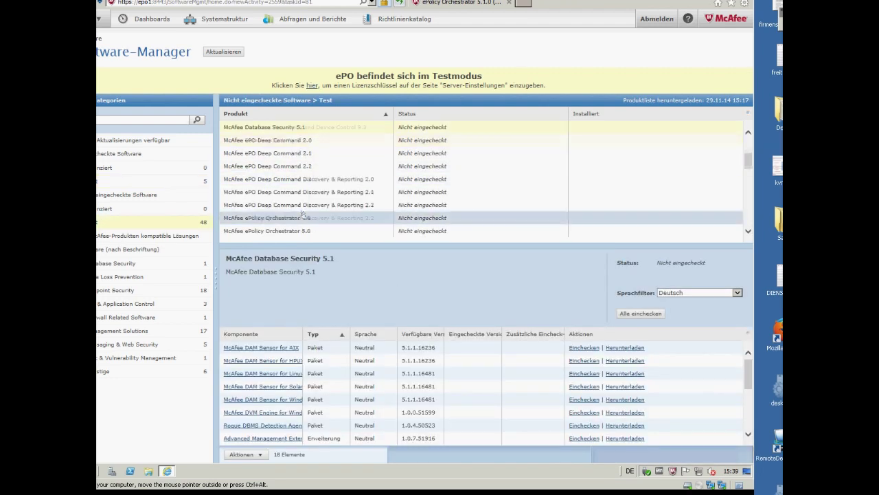
pyautogui.scroll(-3, 303, 217)
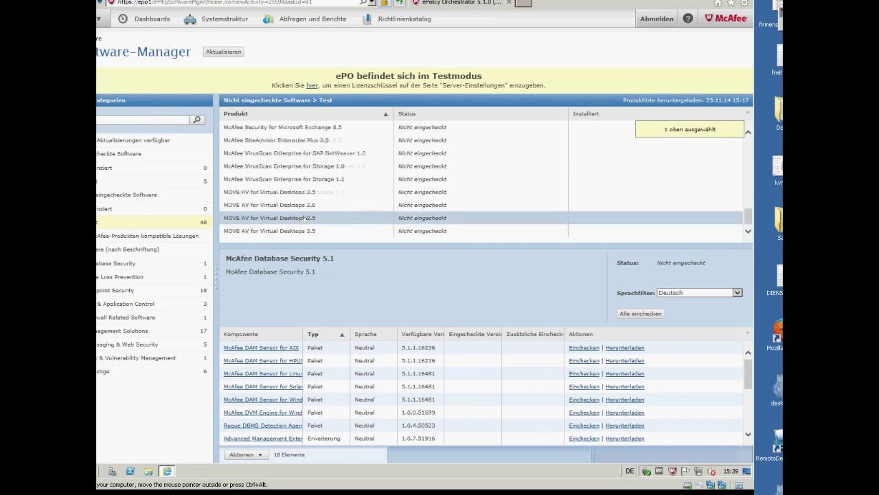
pyautogui.click(332, 180)
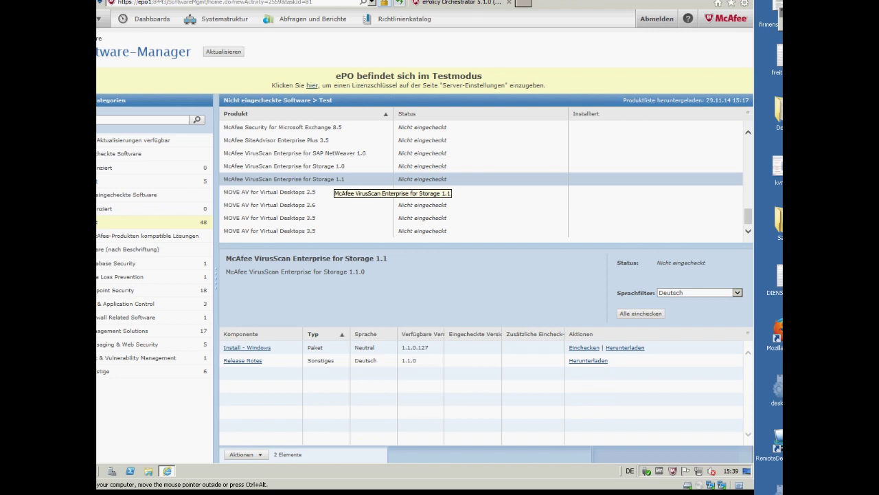
pyautogui.click(305, 229)
pyautogui.click(309, 193)
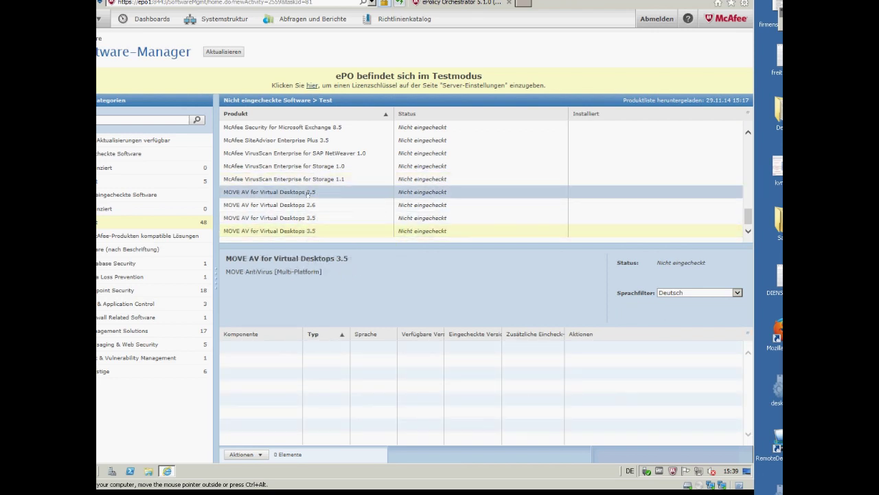
# Show the components of McAfee Security for Microsoft Exchange 8.5 and widen the Komponente column to read their full names
pyautogui.scroll(2, 308, 200)
pyautogui.click(323, 178)
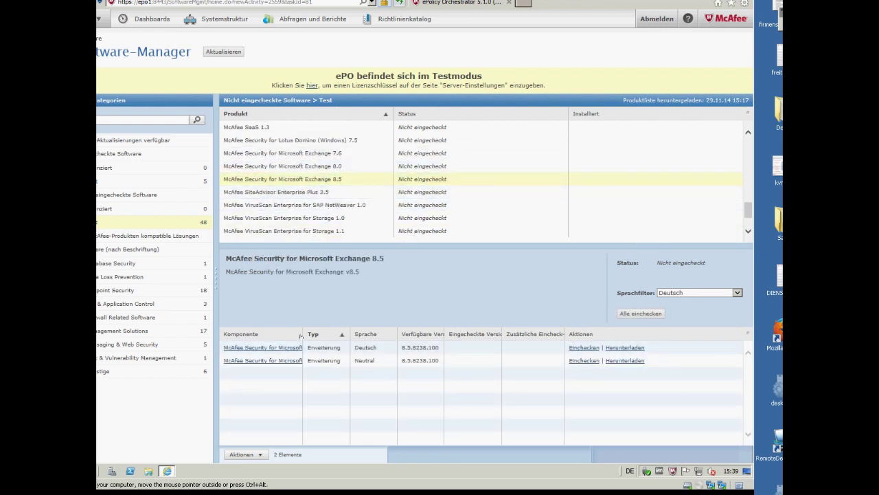
pyautogui.moveTo(300, 335); pyautogui.dragTo(377, 335)
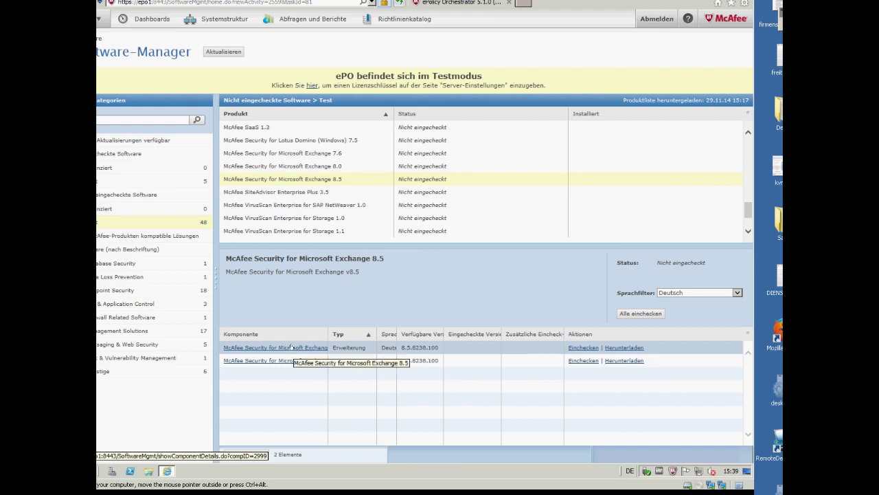
pyautogui.click(327, 334)
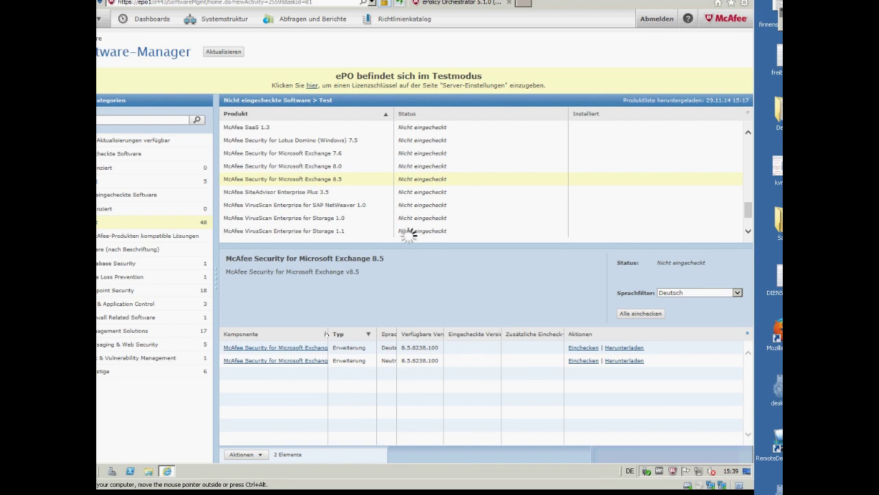
pyautogui.moveTo(326, 336); pyautogui.dragTo(358, 335)
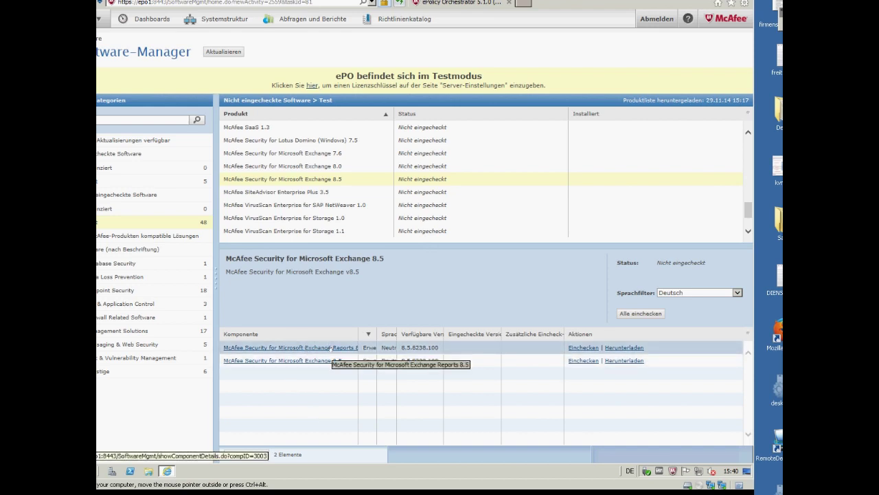
# Check in the McAfee Security for Microsoft Exchange Reports 8.5 extension, accepting the licence agreement
pyautogui.click(583, 347)
pyautogui.click(192, 227)
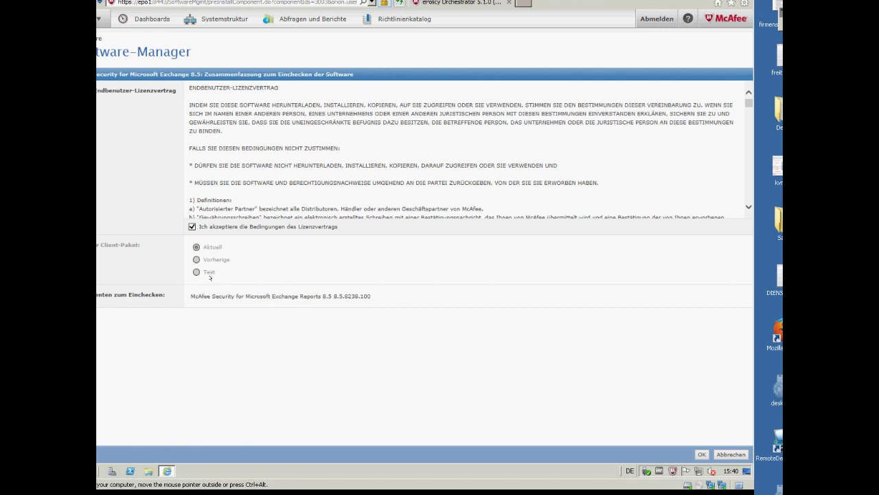
pyautogui.moveTo(190, 297); pyautogui.dragTo(287, 296)
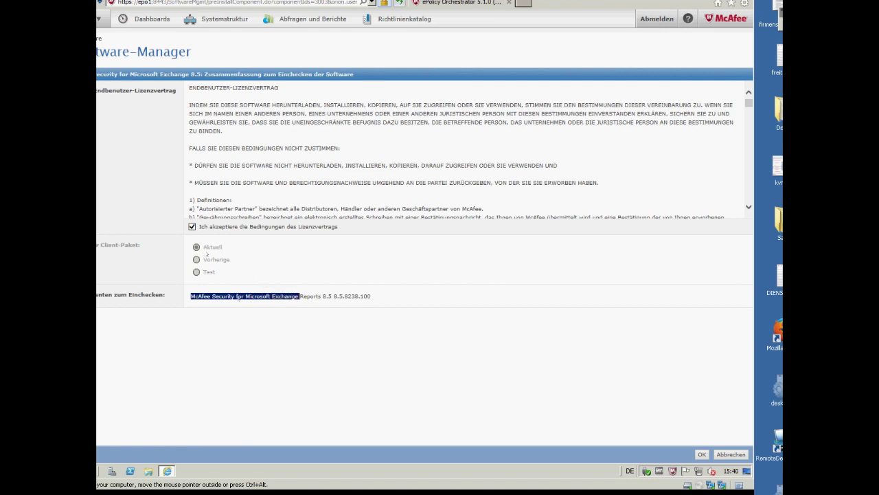
pyautogui.click(701, 454)
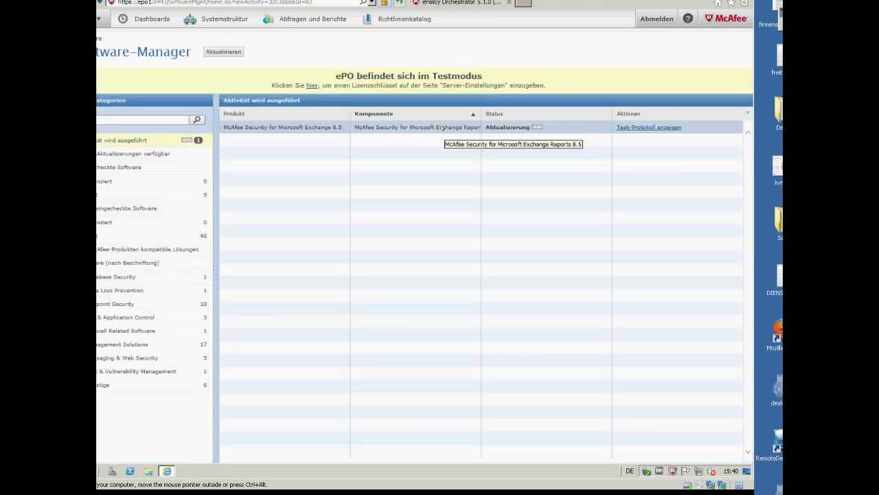
# Look through the test products not checked in, from McAfee ePO Deep Command 2.0 down to the Microsoft Exchange security entries
pyautogui.click(154, 236)
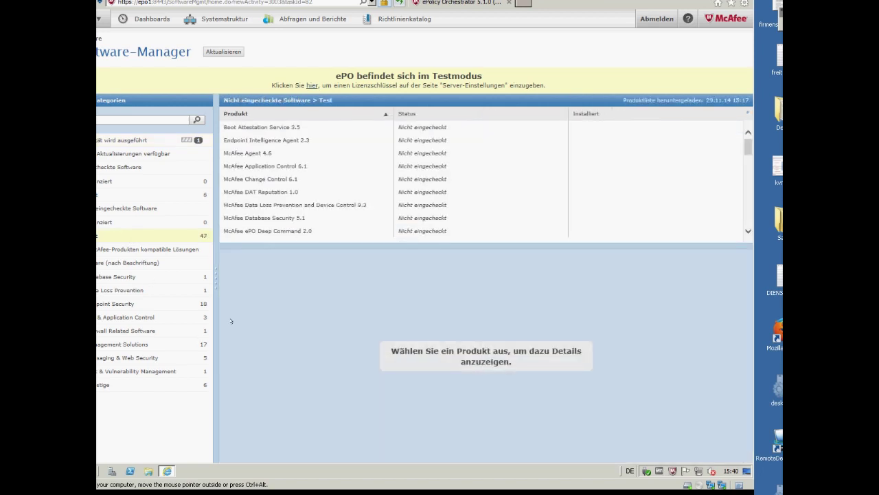
pyautogui.click(294, 232)
pyautogui.scroll(-10, 296, 232)
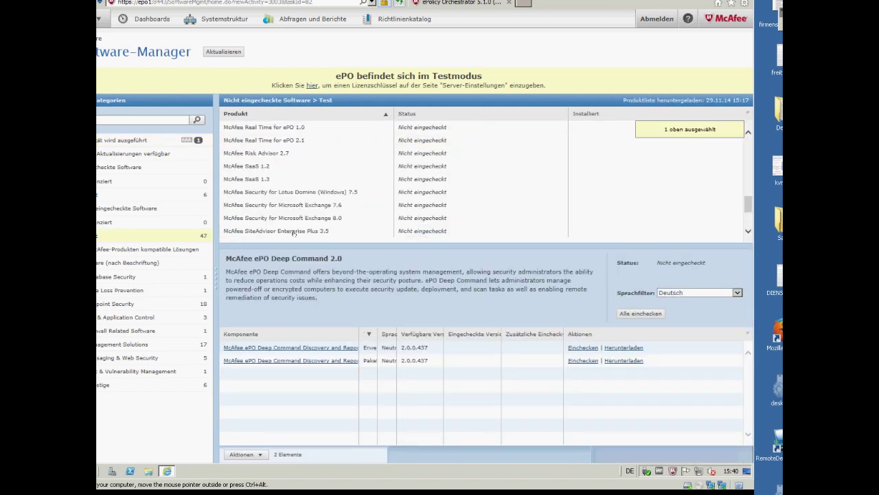
pyautogui.scroll(-1, 297, 220)
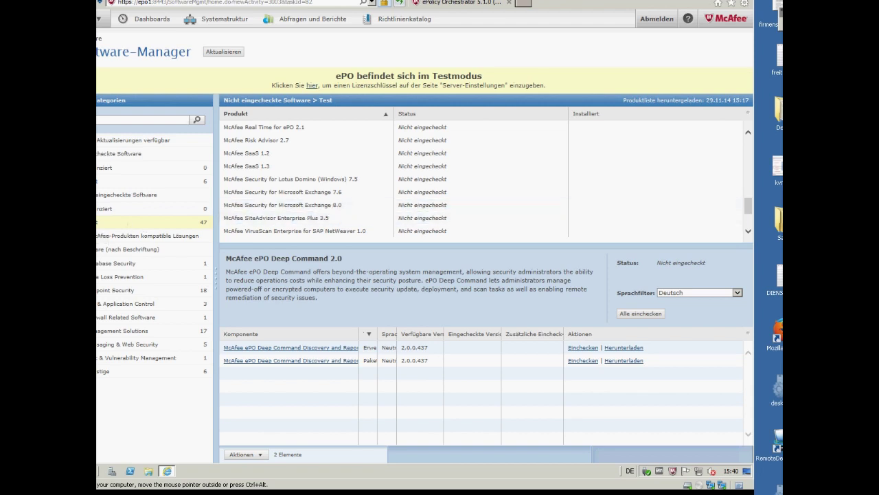
# Show the components of McAfee Security for Microsoft Exchange 8.5 among the checked-in test software, slightly widening the Komponente column
pyautogui.click(103, 181)
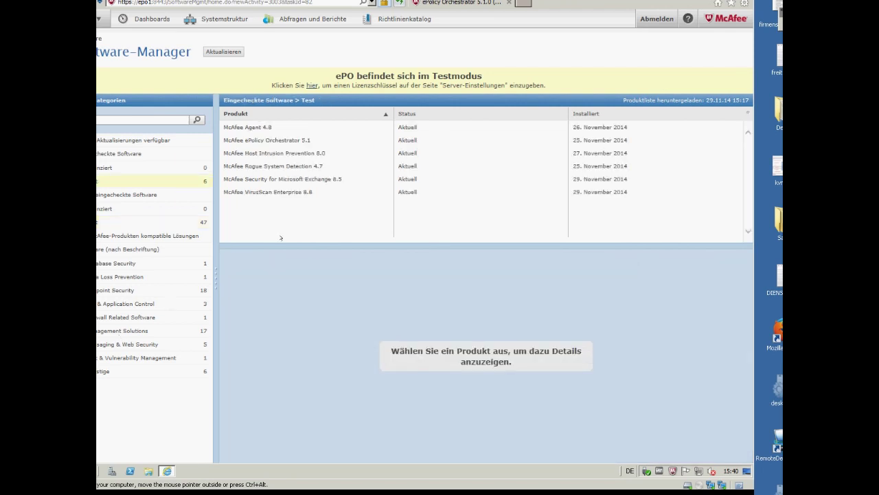
pyautogui.click(268, 180)
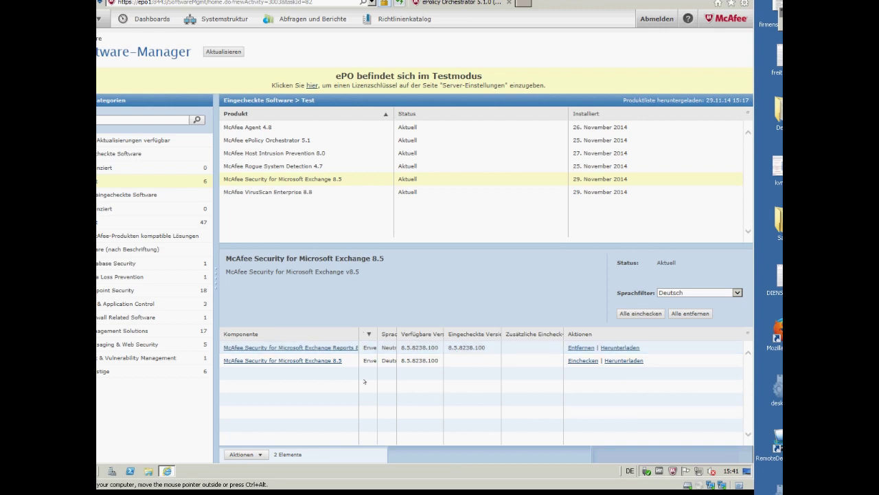
pyautogui.moveTo(356, 333); pyautogui.dragTo(358, 333)
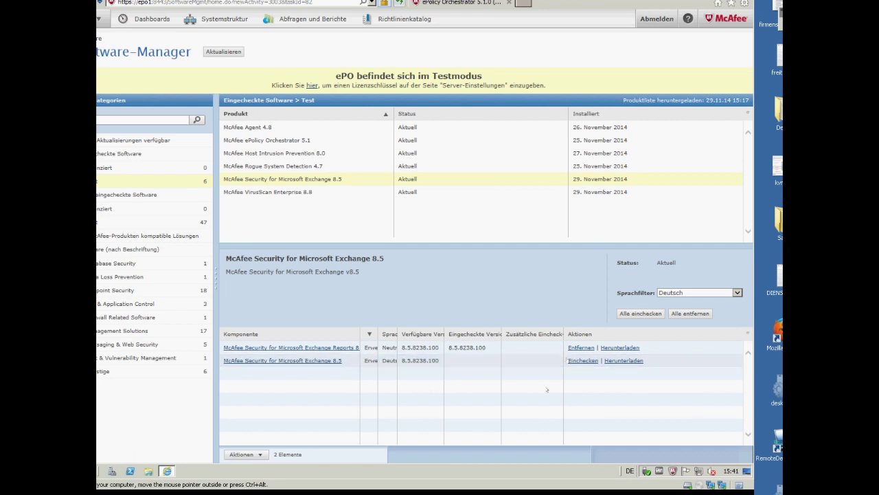
# Download the McAfee Security for Microsoft Exchange 8.5 extension and save it to the Desktop as MSME____8500_0407.zip
pyautogui.click(613, 360)
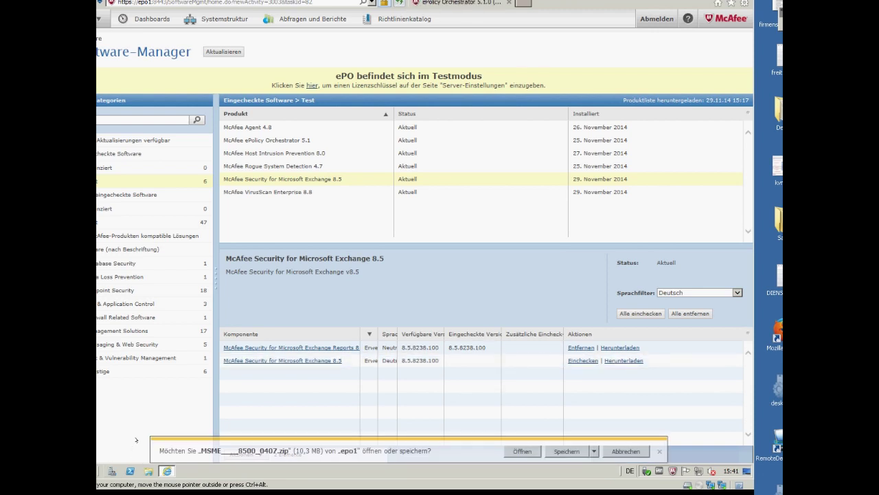
pyautogui.click(594, 450)
pyautogui.click(625, 437)
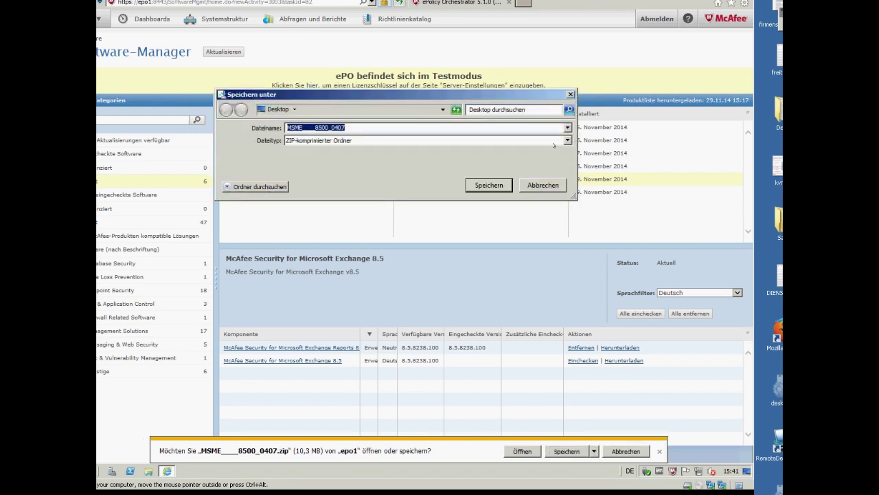
pyautogui.click(488, 185)
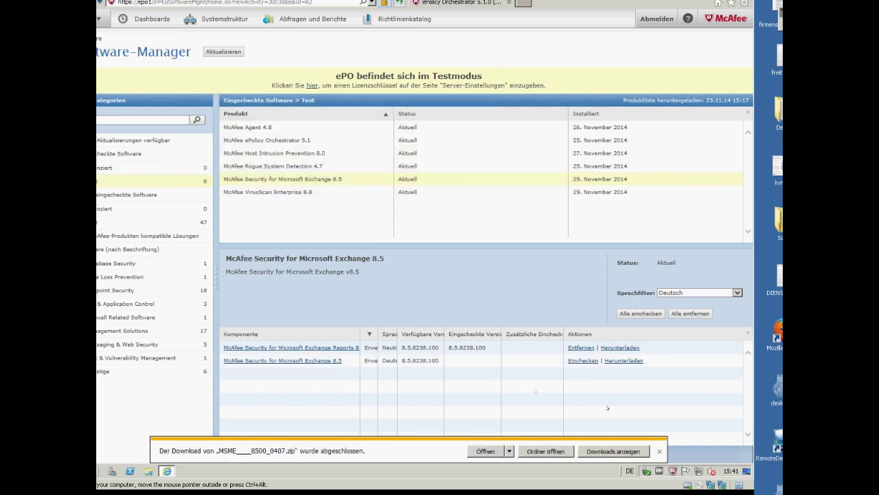
pyautogui.click(660, 451)
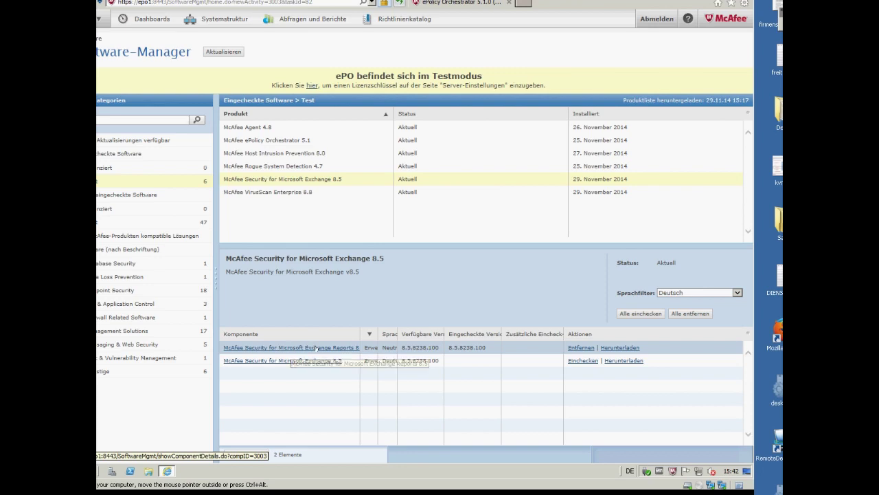
# Browse the available queries for threat events, VirusScan Enterprise, system management, Rogue System Detection and policy assignment
pyautogui.click(303, 18)
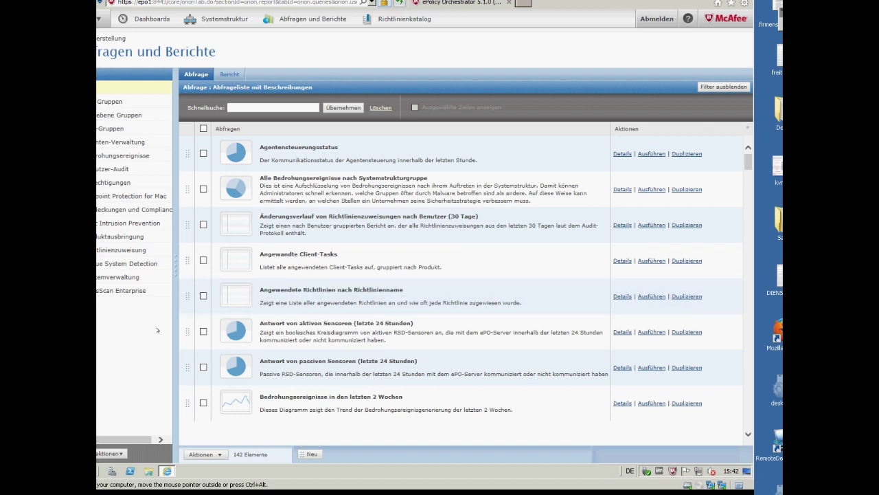
pyautogui.click(130, 158)
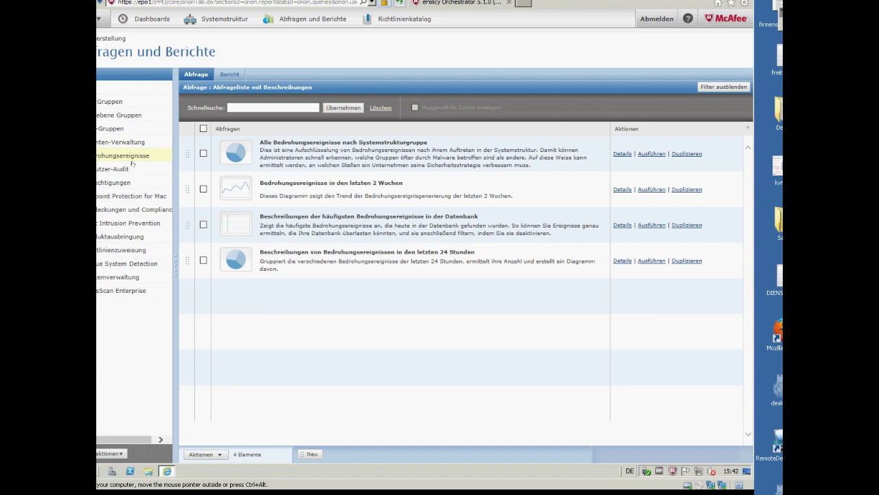
pyautogui.click(116, 288)
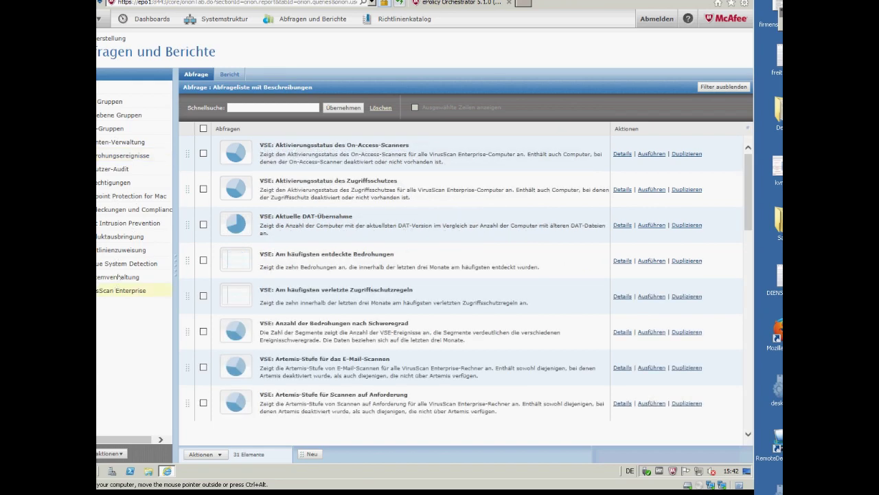
pyautogui.click(118, 277)
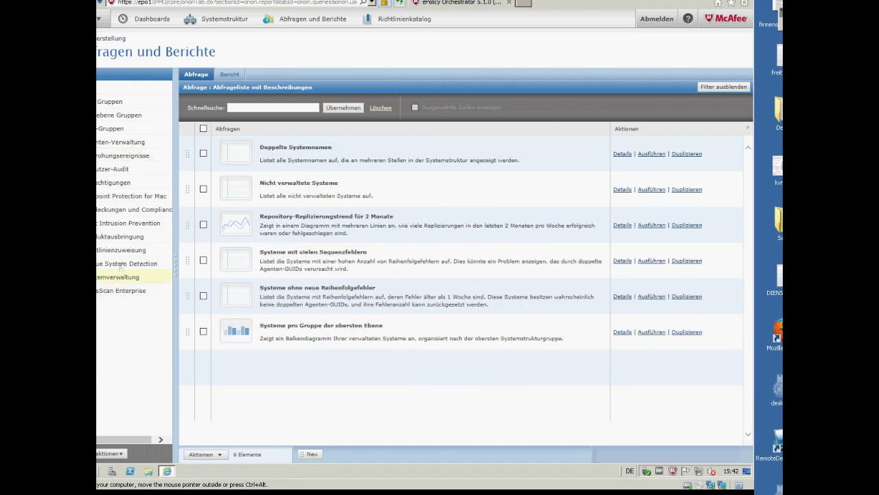
pyautogui.click(121, 263)
pyautogui.click(131, 251)
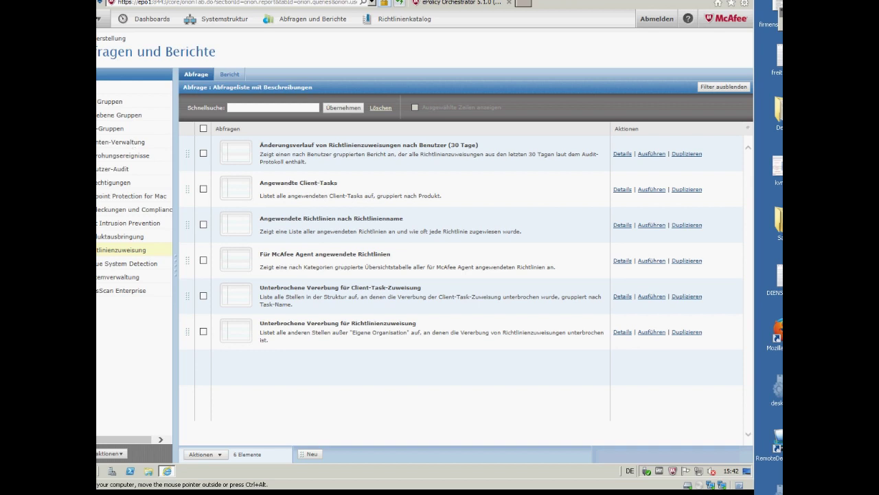
# Go to the installed extensions and examine the policy and report modules of Endpoint Protection for Mac
pyautogui.click(99, 18)
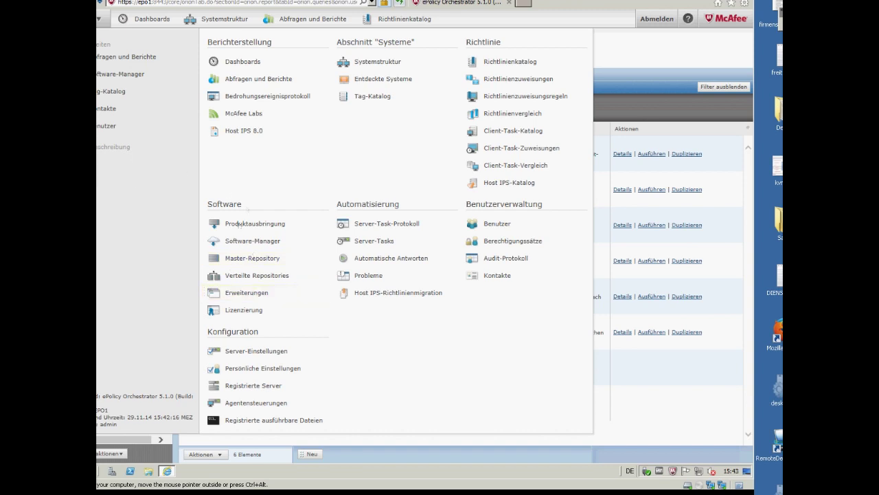
pyautogui.click(260, 295)
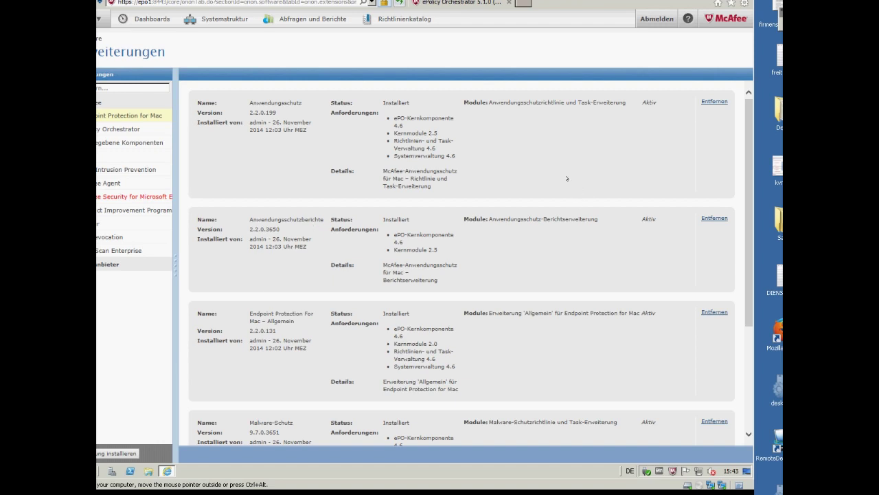
pyautogui.moveTo(489, 102); pyautogui.dragTo(626, 102)
pyautogui.click(616, 103)
pyautogui.moveTo(489, 102); pyautogui.dragTo(625, 103)
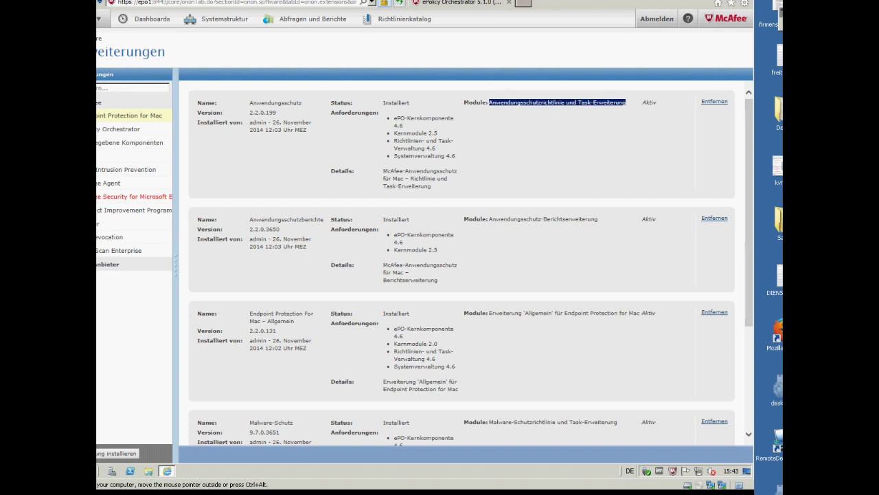
pyautogui.click(586, 132)
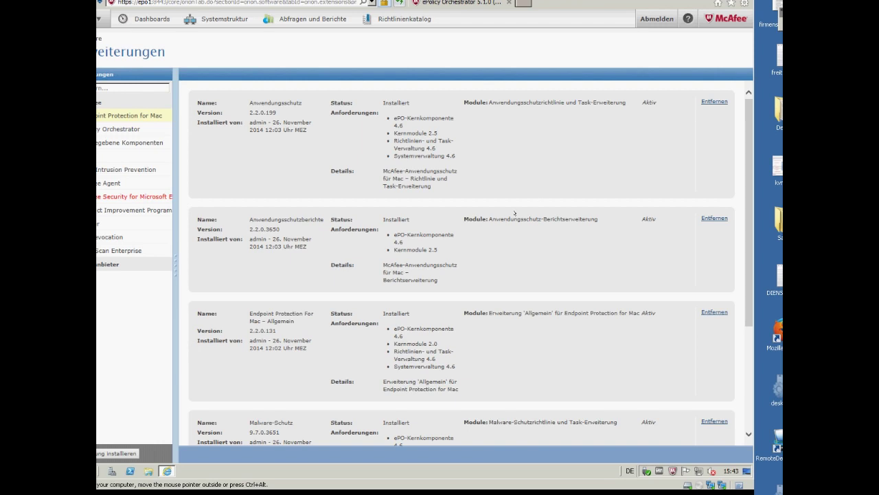
pyautogui.moveTo(488, 219); pyautogui.dragTo(601, 217)
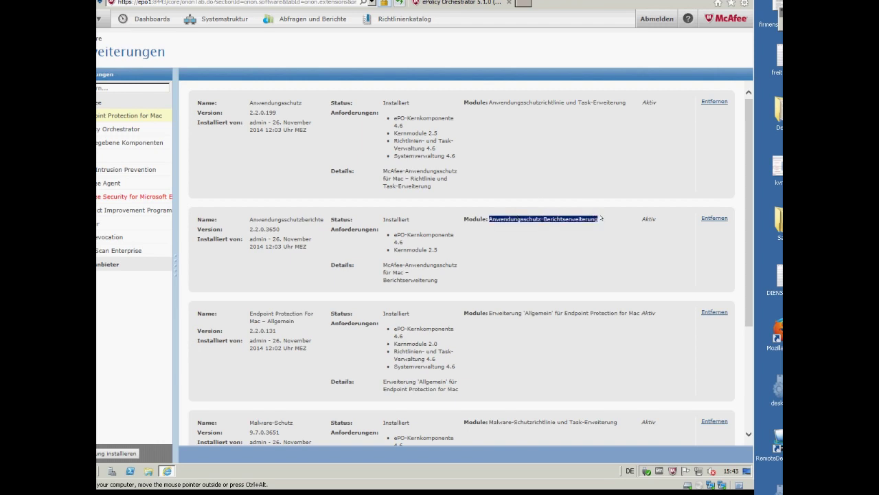
pyautogui.click(554, 258)
# Examine the McAfee Security for Microsoft Exchange extension entry and read the error details of MSME85REPORTS
pyautogui.click(103, 196)
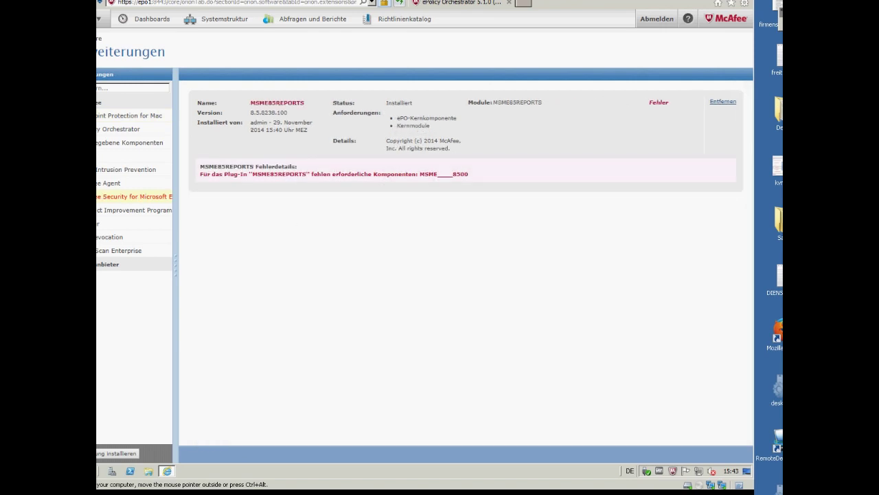
pyautogui.moveTo(197, 101); pyautogui.dragTo(484, 186)
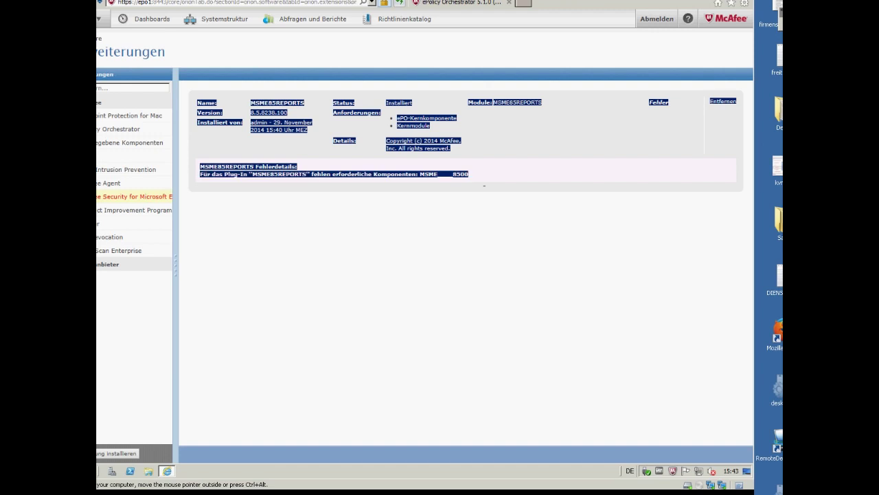
pyautogui.click(502, 162)
pyautogui.moveTo(481, 173); pyautogui.dragTo(206, 179)
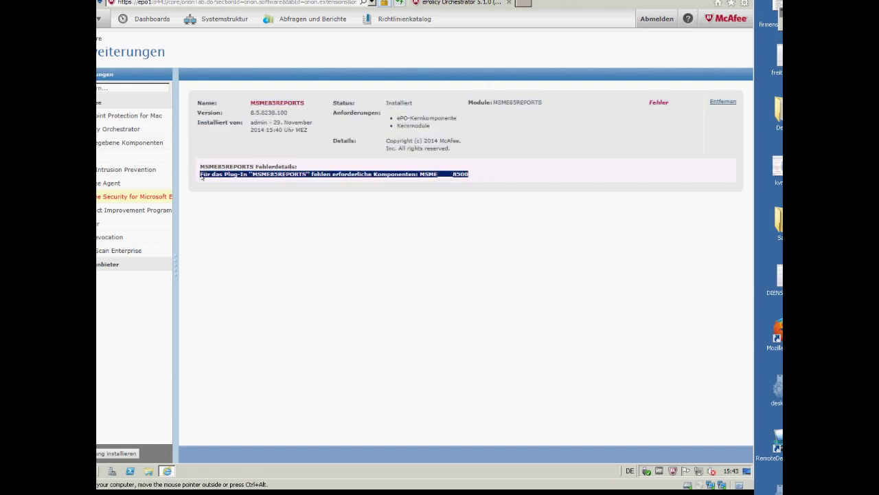
pyautogui.click(247, 231)
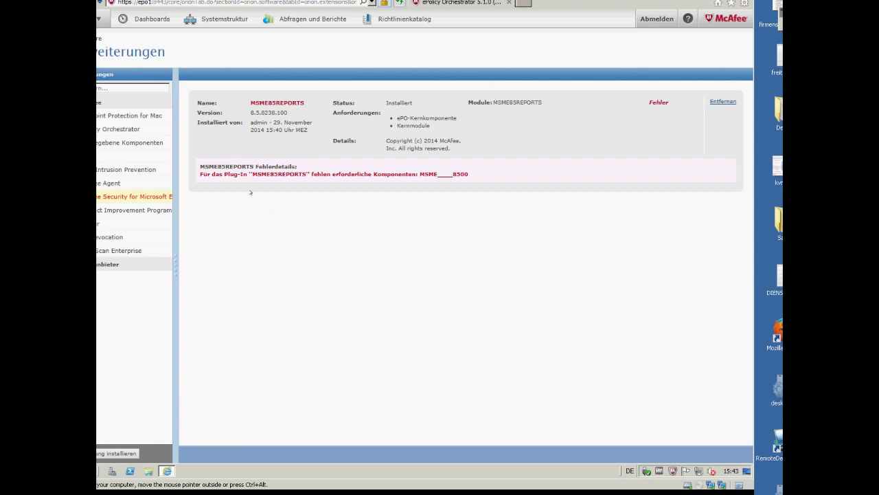
pyautogui.moveTo(200, 174); pyautogui.dragTo(471, 175)
pyautogui.click(468, 253)
# Start installing a new extension, choosing the file MSME____8500_0407.zip from the Desktop
pyautogui.click(115, 454)
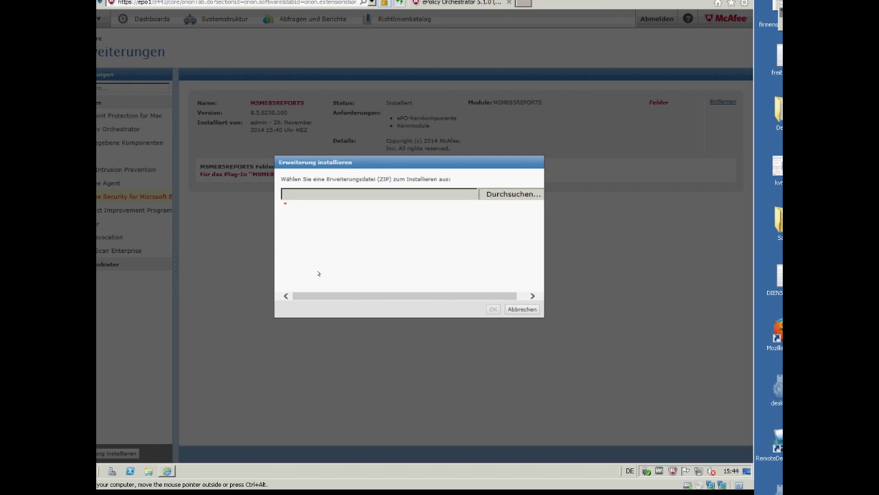
pyautogui.click(309, 194)
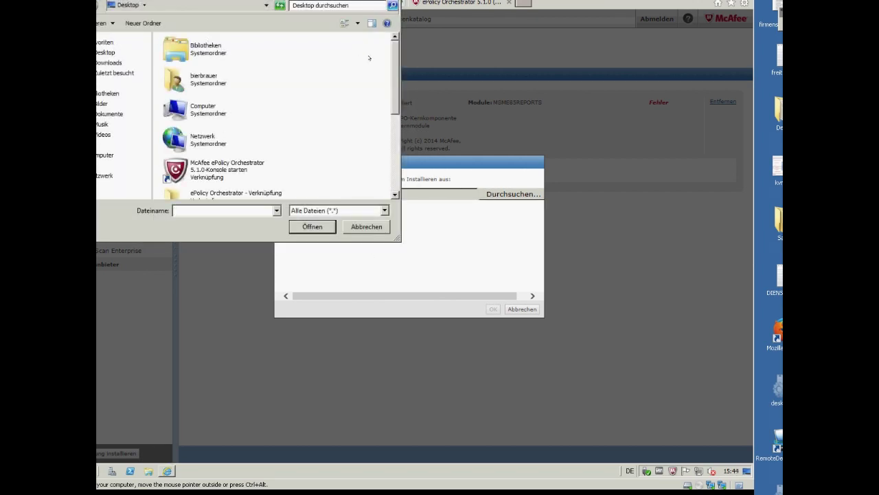
pyautogui.scroll(-10, 333, 164)
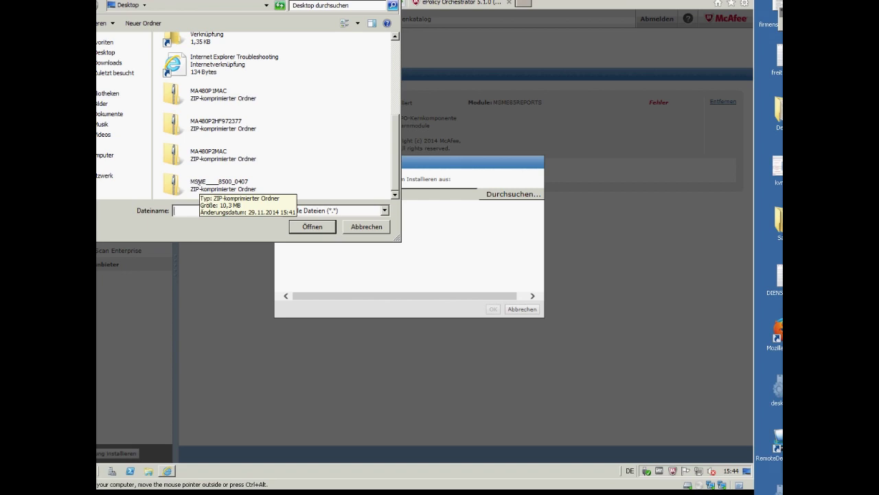
pyautogui.click(222, 182)
pyautogui.click(312, 226)
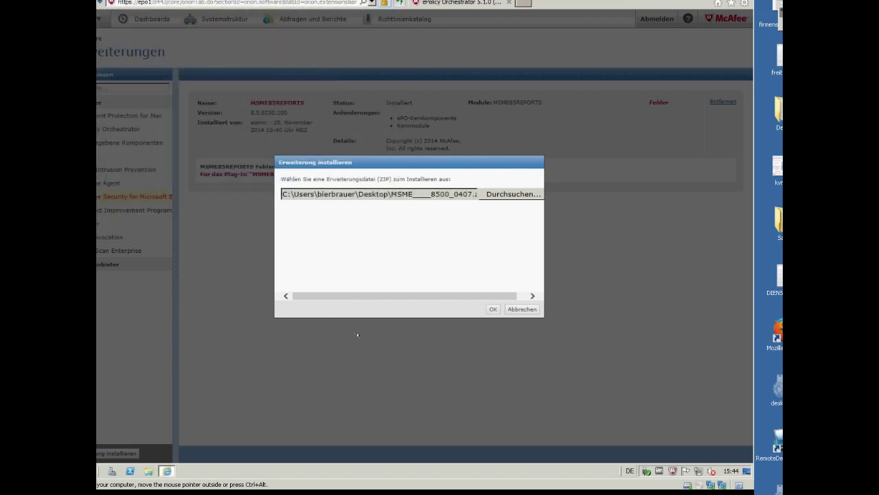
pyautogui.click(493, 310)
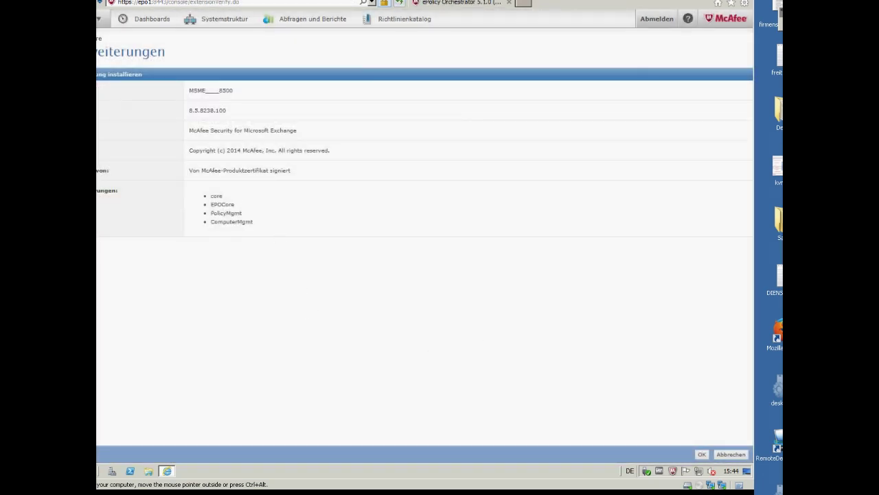
# Review the signature and requirements of the MSME____8500 extension and confirm its installation
pyautogui.moveTo(187, 170); pyautogui.dragTo(292, 170)
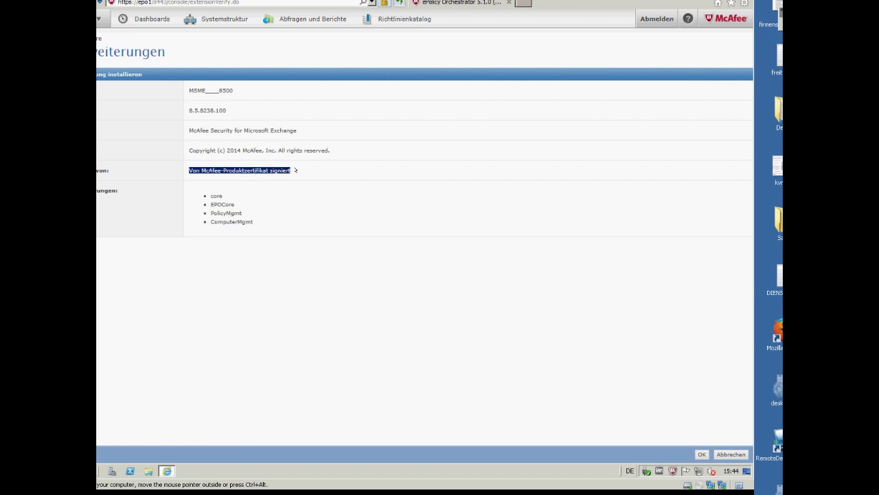
pyautogui.moveTo(261, 230); pyautogui.dragTo(206, 194)
pyautogui.click(330, 252)
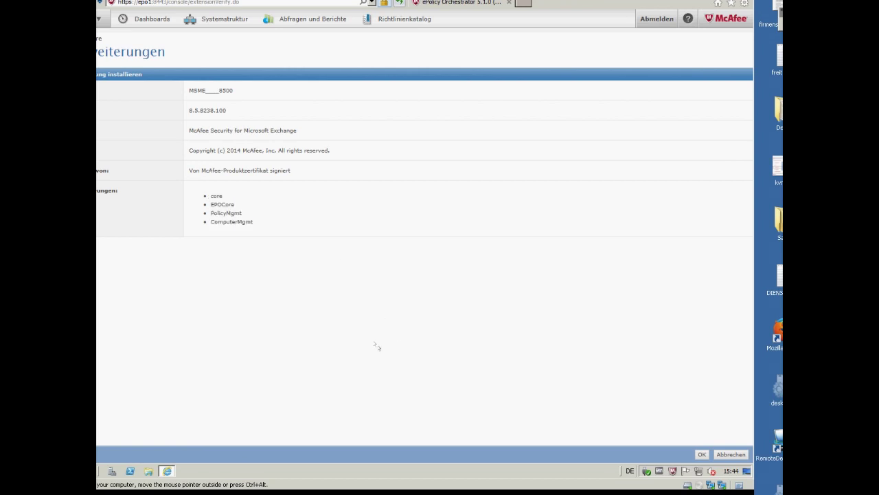
pyautogui.click(701, 454)
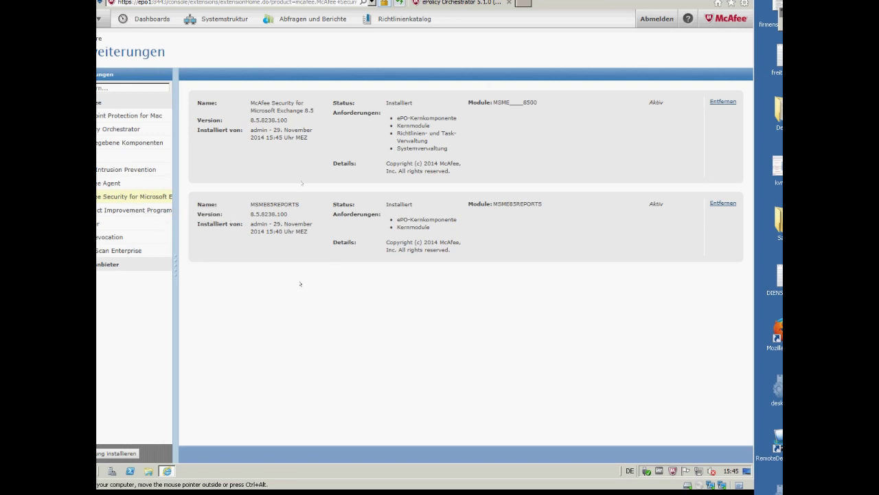
# Examine the installed McAfee Security for Microsoft Exchange 8.5 extension entry and its list of required components
pyautogui.moveTo(248, 102); pyautogui.dragTo(206, 213)
pyautogui.click(281, 149)
pyautogui.moveTo(464, 150); pyautogui.dragTo(397, 113)
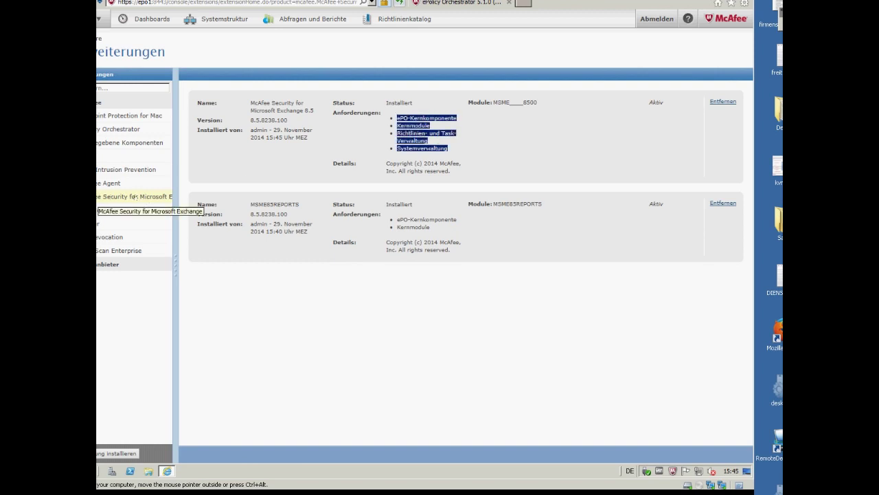
pyautogui.click(450, 308)
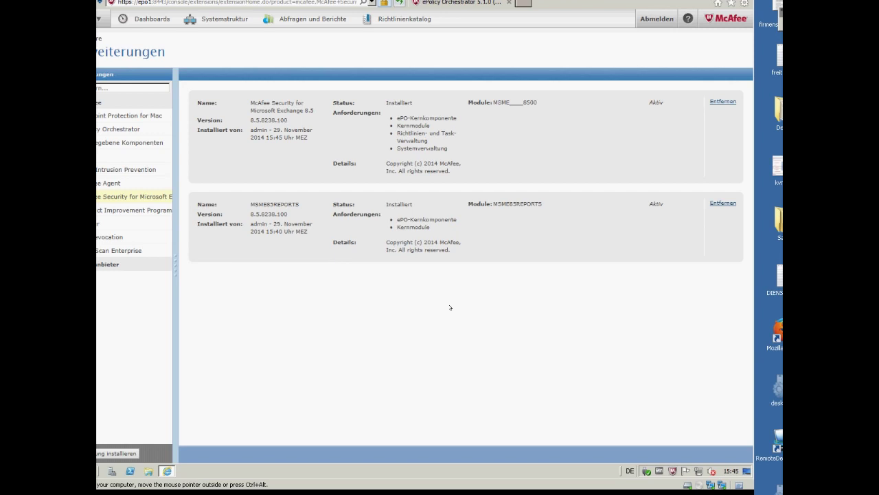
# Search the queries and reports list for "exchange"
pyautogui.click(318, 19)
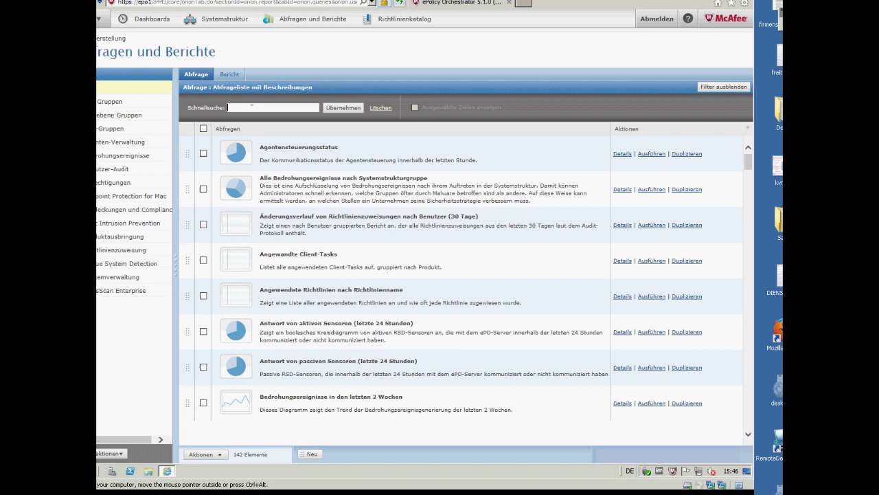
pyautogui.write('xchange')
pyautogui.click(347, 107)
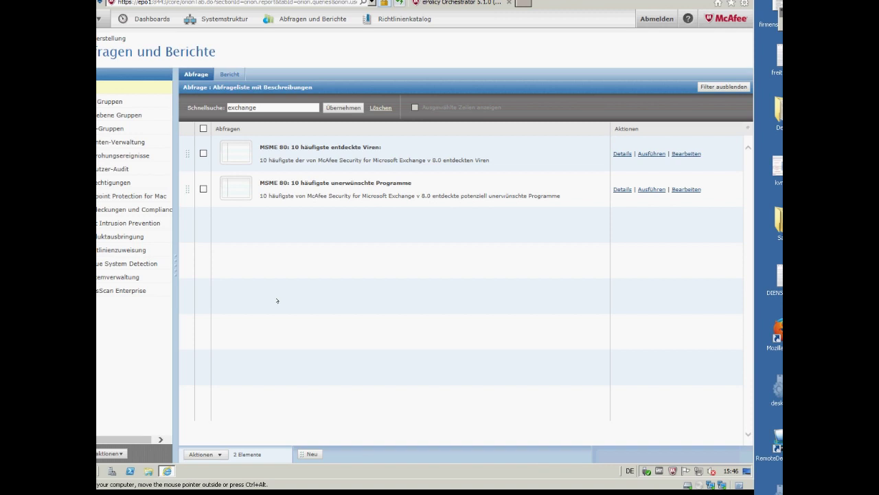
# Filter the policy catalog to McAfee Security for Microsoft Exchange 8.5.0, category Anti-Spam-Einstellungen, and view the My Default policy without editing it
pyautogui.click(403, 19)
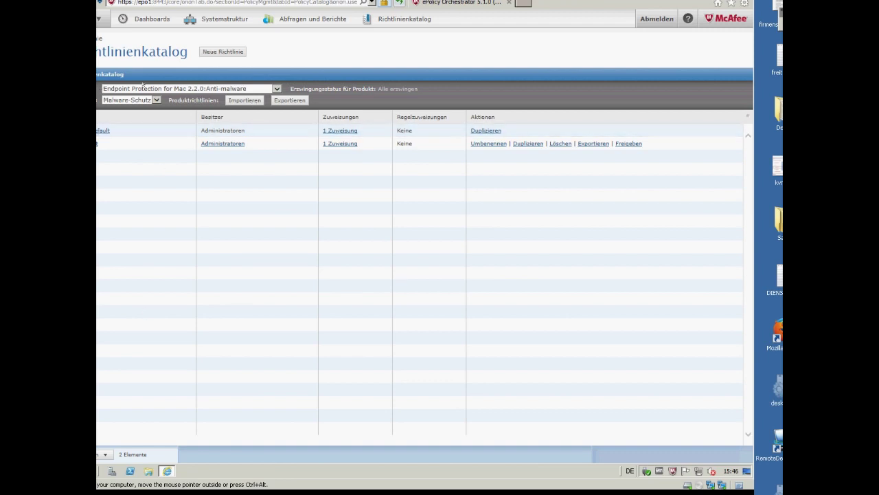
pyautogui.click(272, 87)
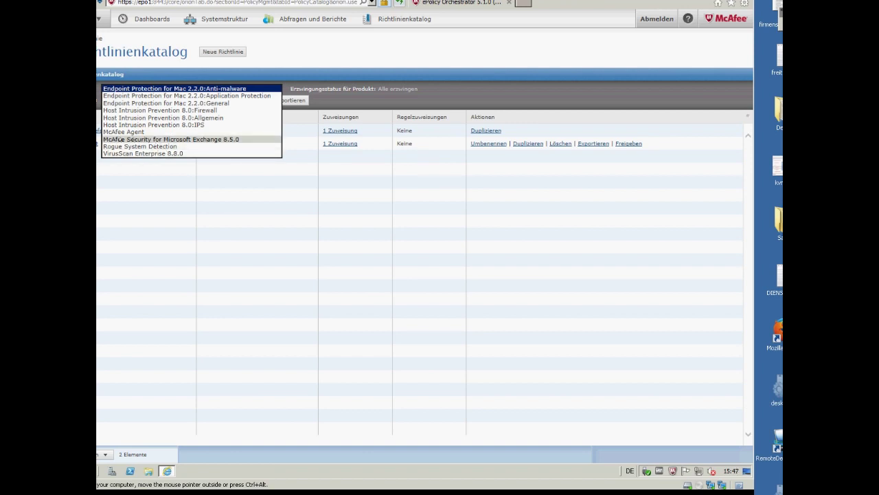
pyautogui.click(132, 139)
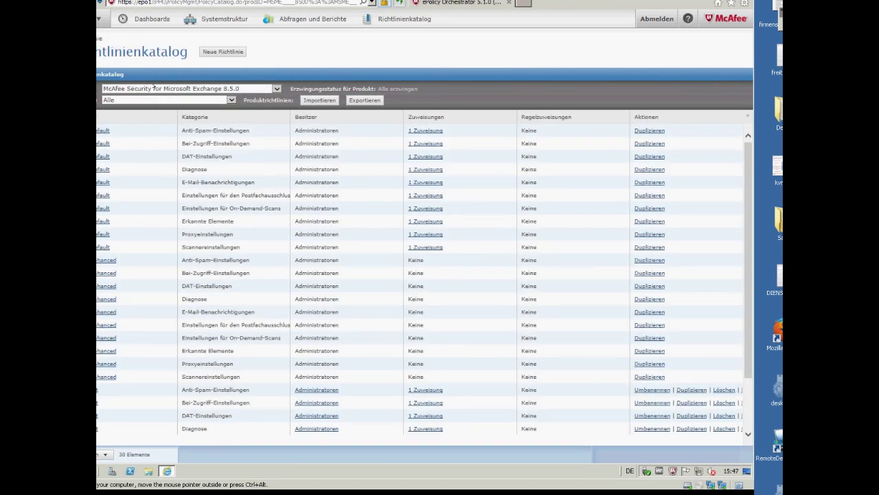
pyautogui.click(203, 101)
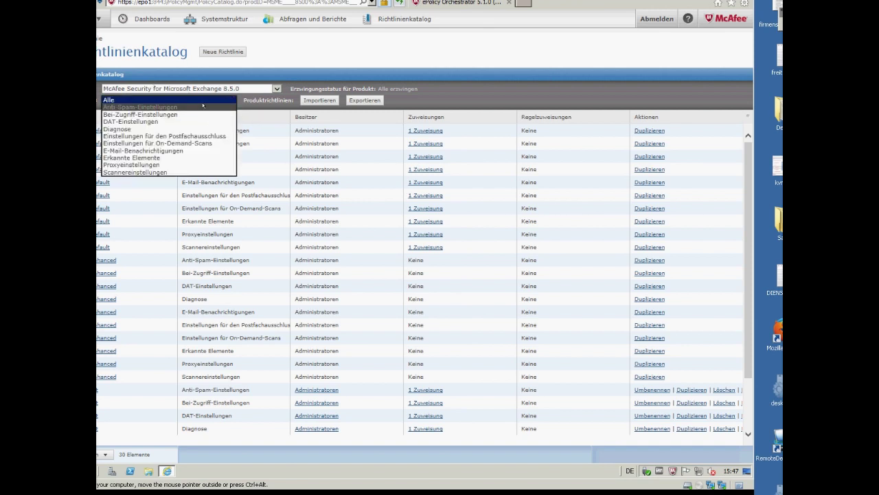
pyautogui.click(204, 106)
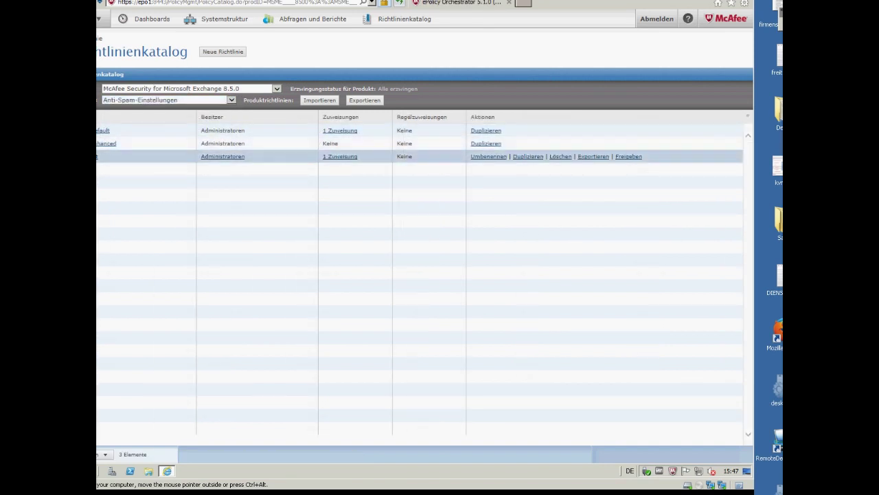
pyautogui.click(97, 157)
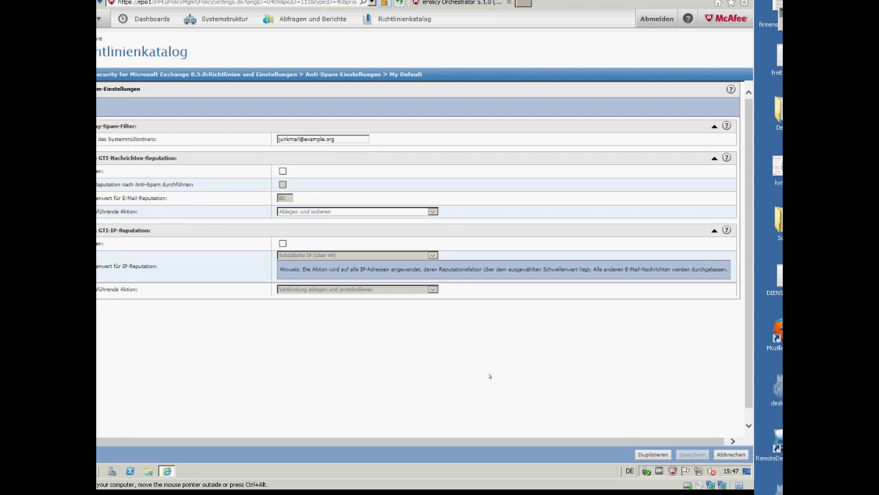
pyautogui.click(731, 454)
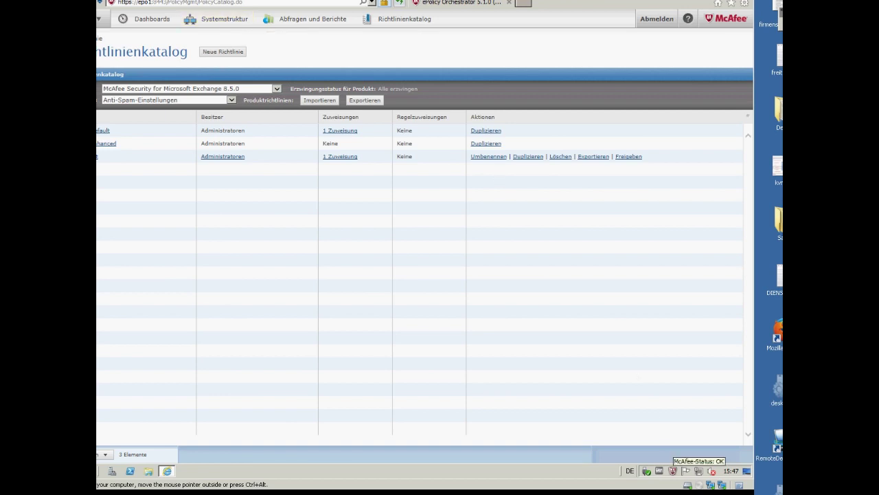
# Have the local McAfee Agent check for new policies from its status monitor, review the log entries, and close the monitor
pyautogui.rightClick(671, 470)
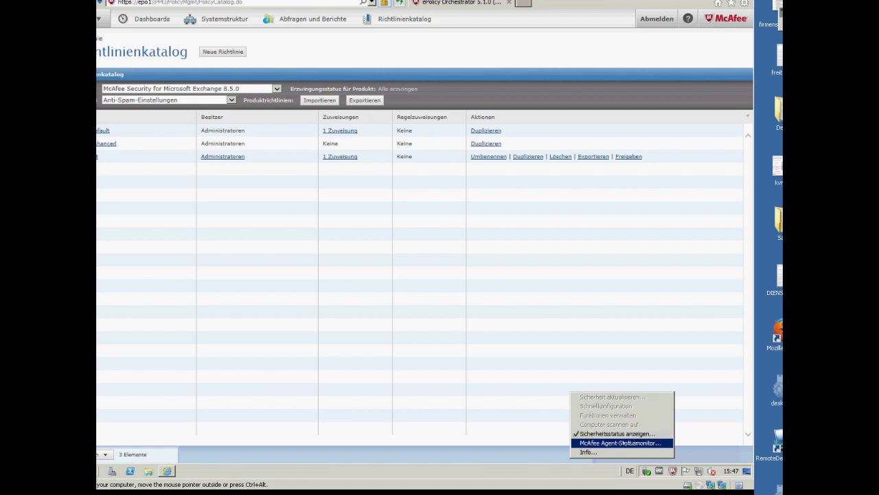
pyautogui.click(620, 443)
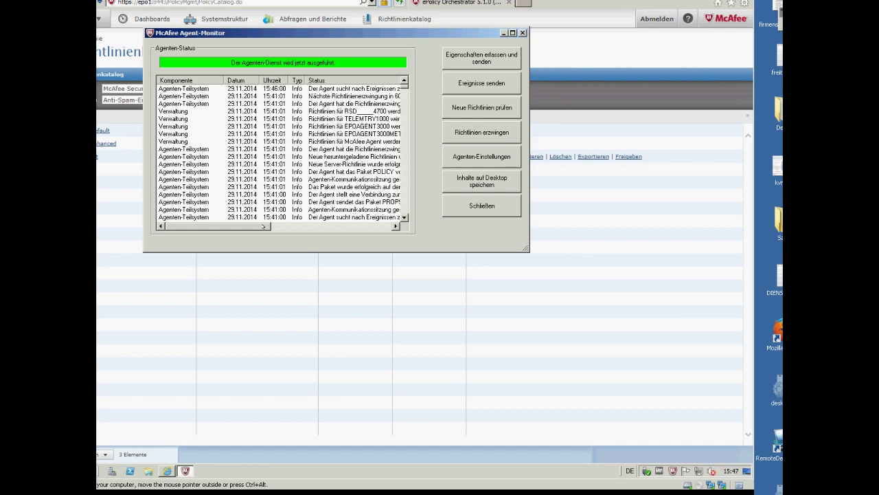
pyautogui.moveTo(263, 226); pyautogui.dragTo(320, 227)
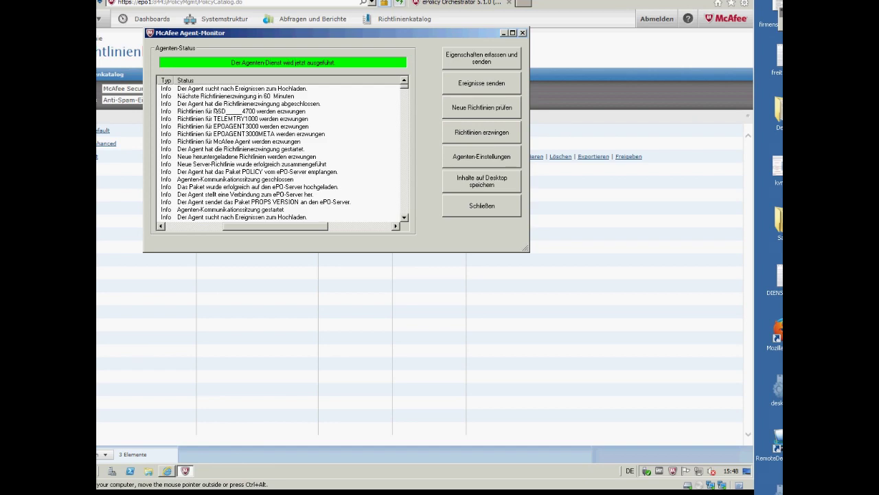
pyautogui.hscroll(-5, 269, 209)
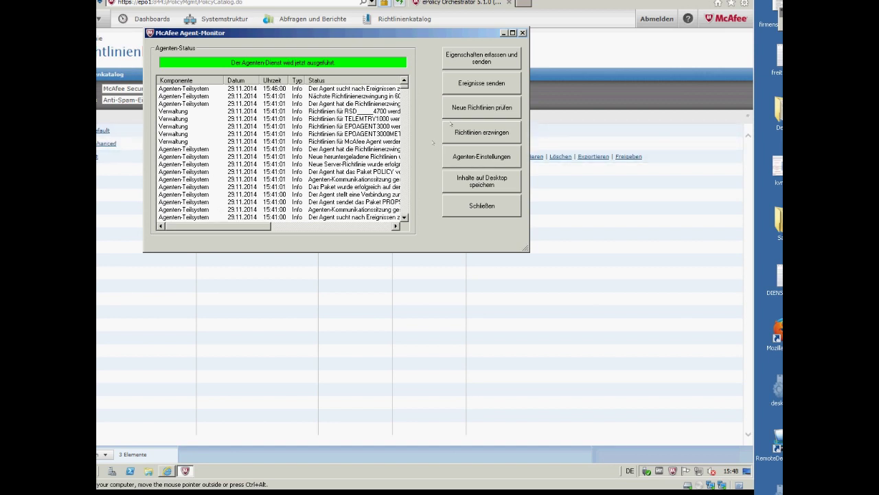
pyautogui.click(453, 109)
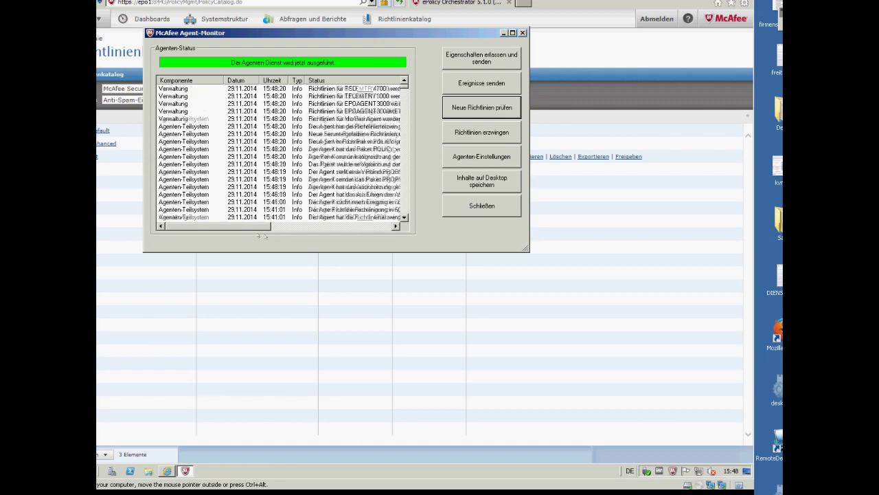
pyautogui.hscroll(3, 259, 235)
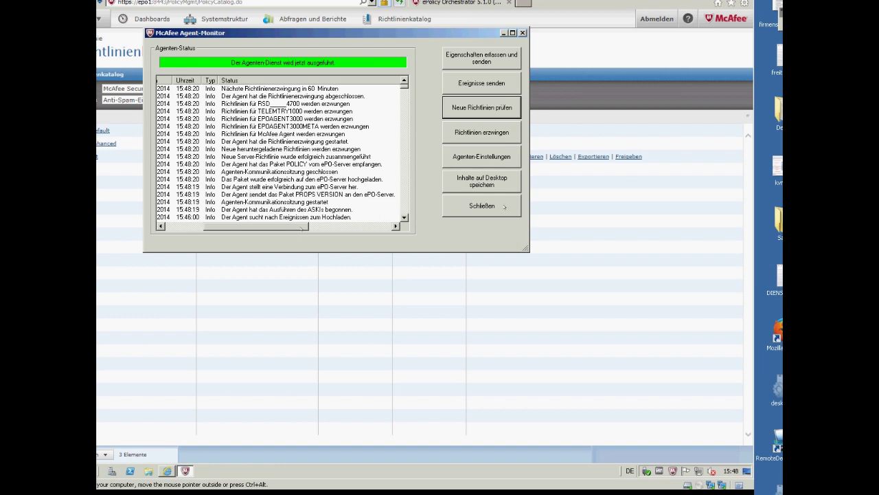
pyautogui.click(522, 32)
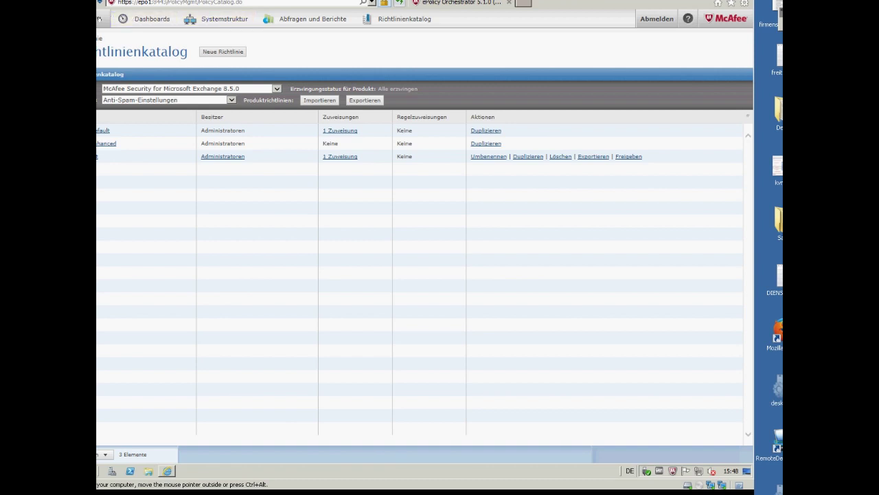
# Revisit the installed extensions page, and list the trial products not yet checked in within the Software-Manager
pyautogui.click(100, 19)
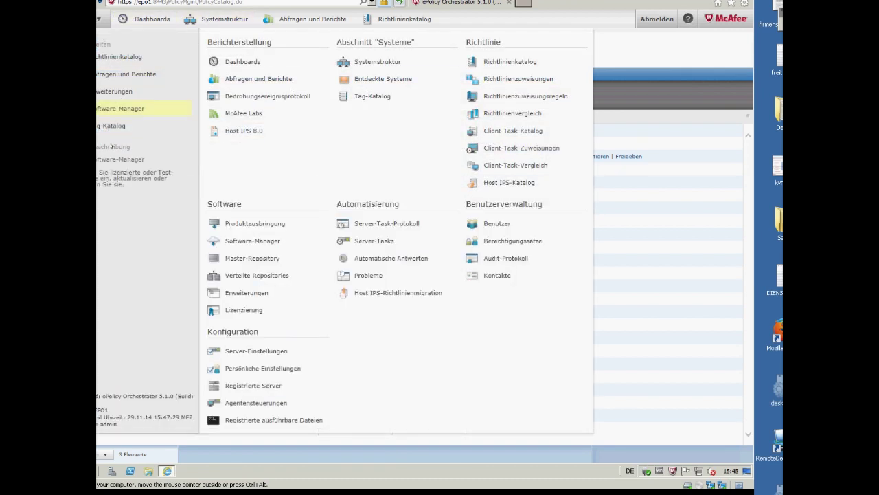
pyautogui.click(245, 292)
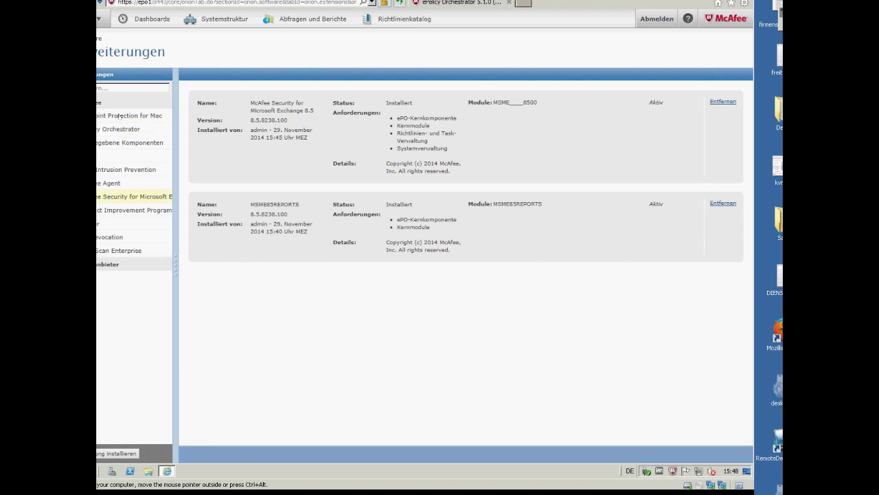
pyautogui.click(105, 22)
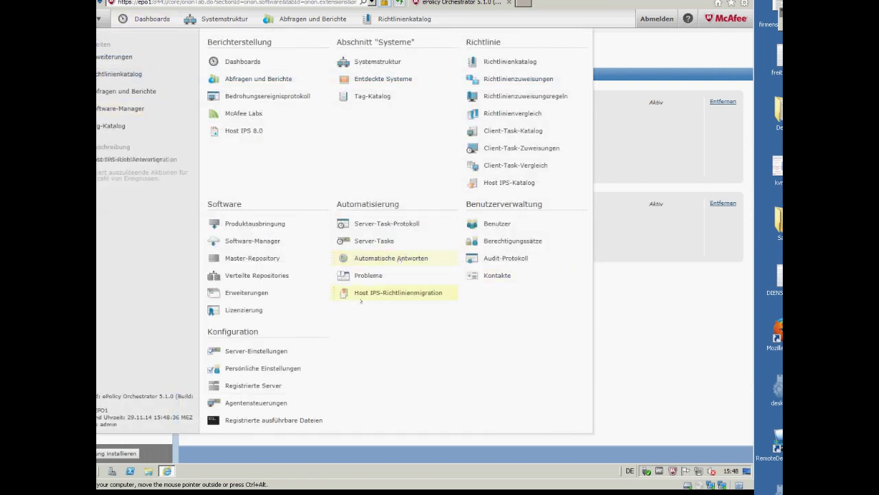
pyautogui.click(259, 239)
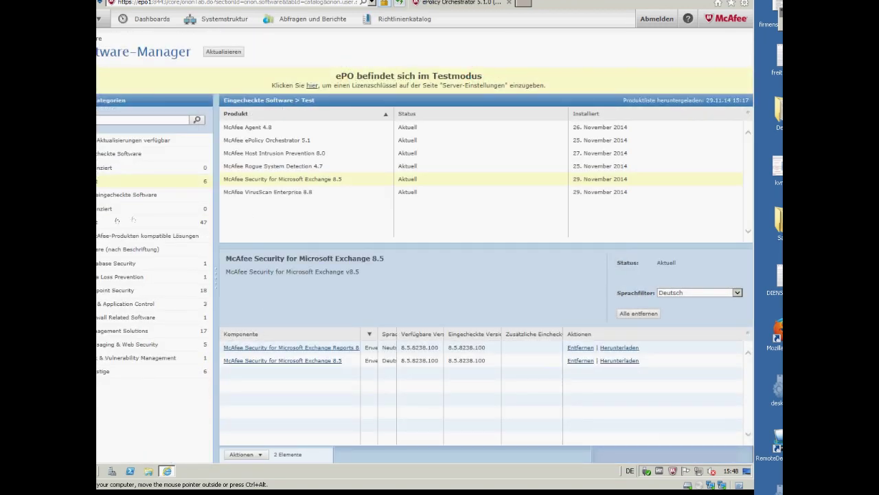
pyautogui.click(102, 221)
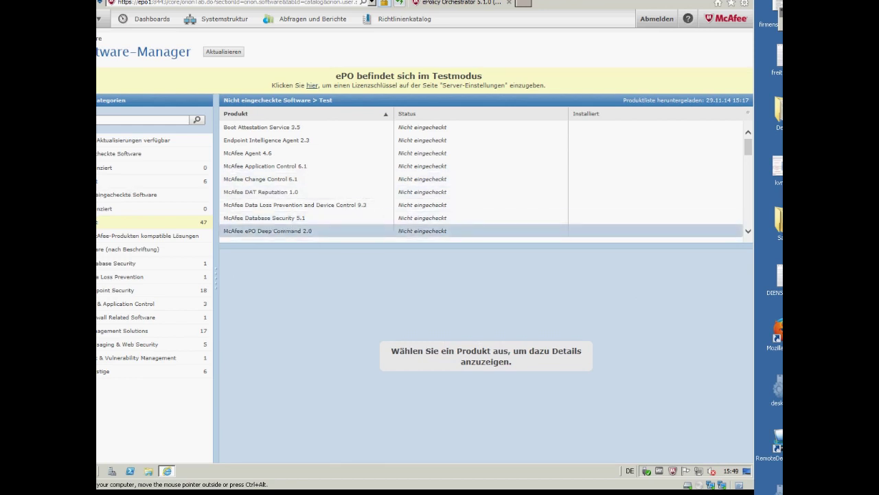
# Examine the components of McAfee ePO Deep Command 2.0, sorting them by type
pyautogui.click(287, 230)
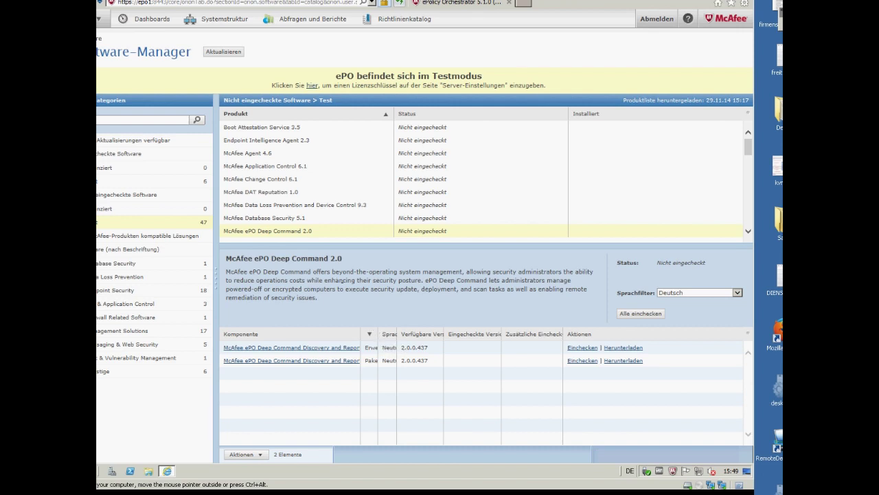
pyautogui.click(369, 334)
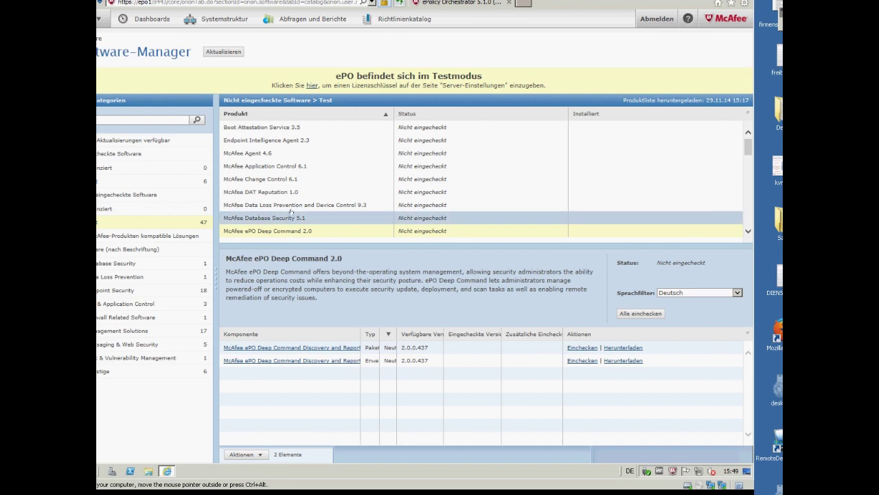
pyautogui.click(288, 178)
# Check in the Management Extension of McAfee Application Control 6.1, widening the component type column and accepting the licence agreement
pyautogui.click(292, 165)
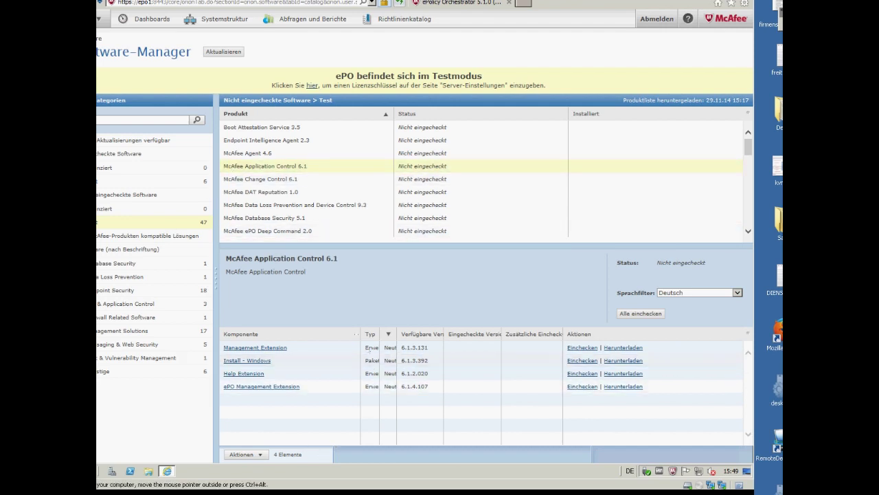
pyautogui.moveTo(360, 334); pyautogui.dragTo(330, 334)
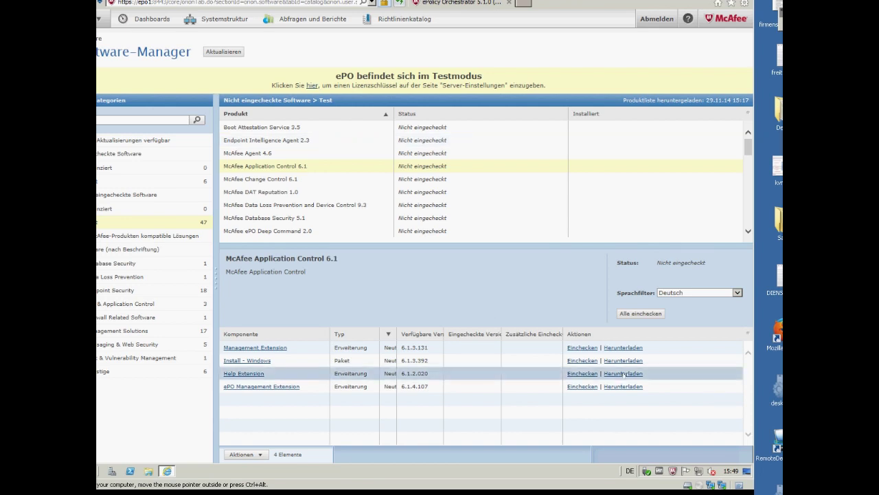
pyautogui.click(579, 347)
pyautogui.click(193, 226)
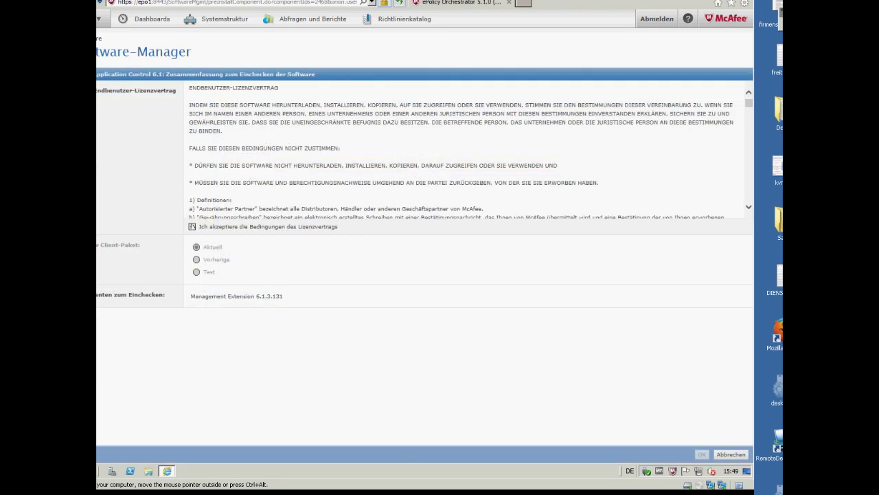
pyautogui.click(702, 454)
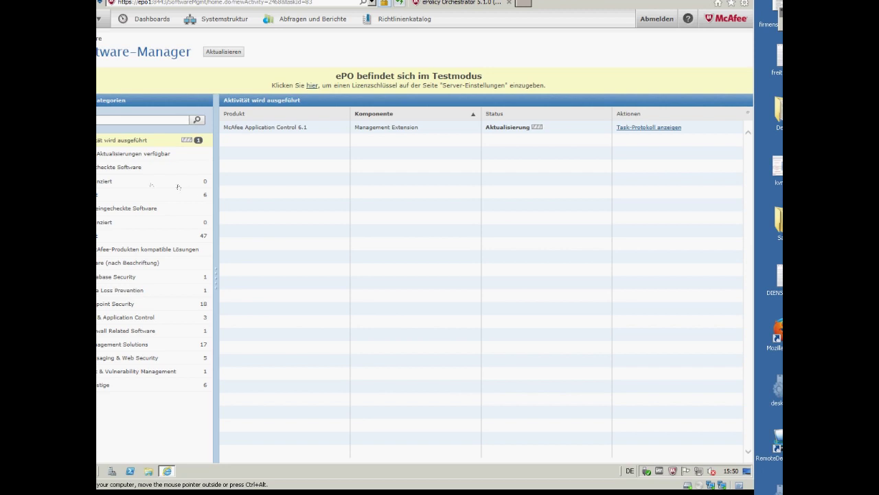
# Download the Install - Windows package of the checked-in McAfee Application Control 6.1 and save it as SOLIDCOR613-392_WIN on the Desktop
pyautogui.click(116, 195)
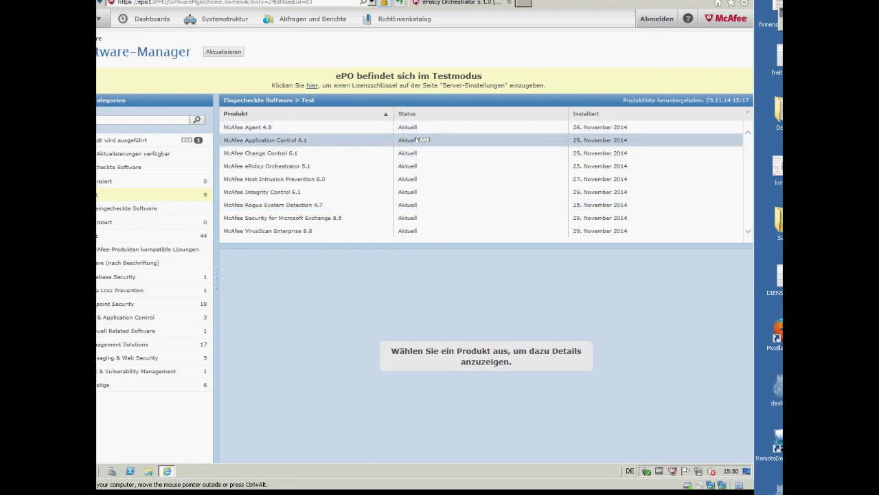
pyautogui.click(314, 140)
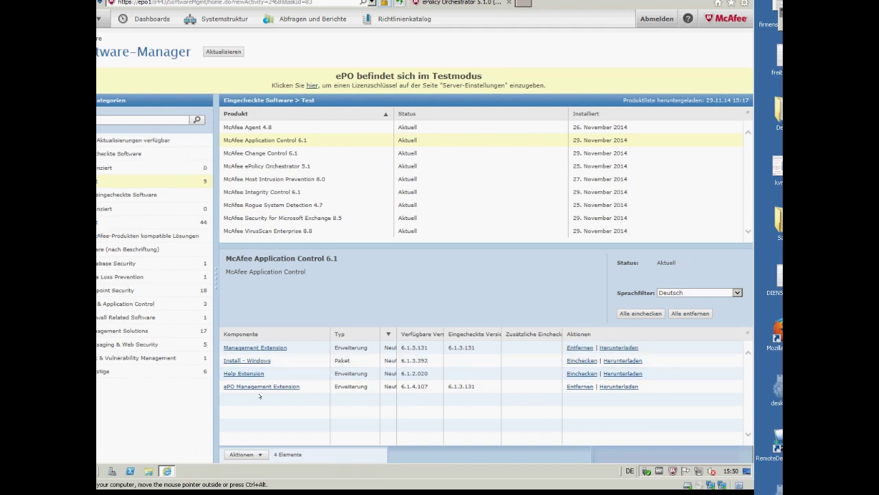
pyautogui.click(615, 360)
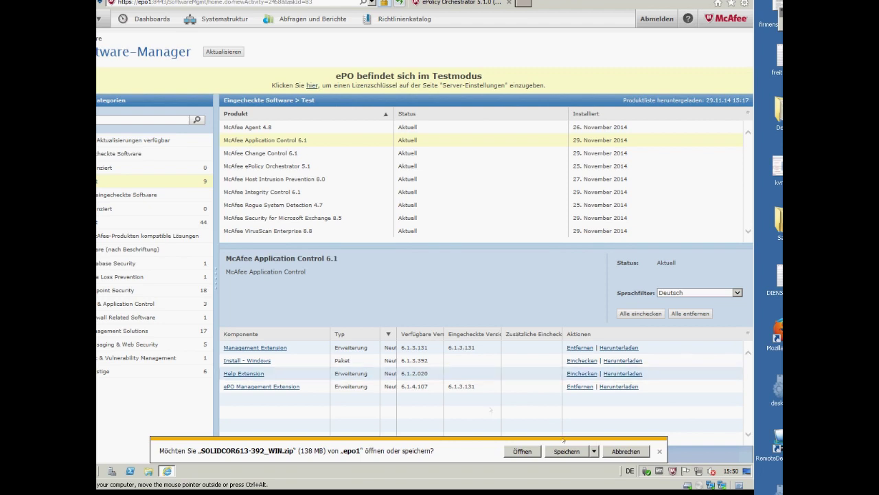
pyautogui.click(594, 450)
pyautogui.click(639, 442)
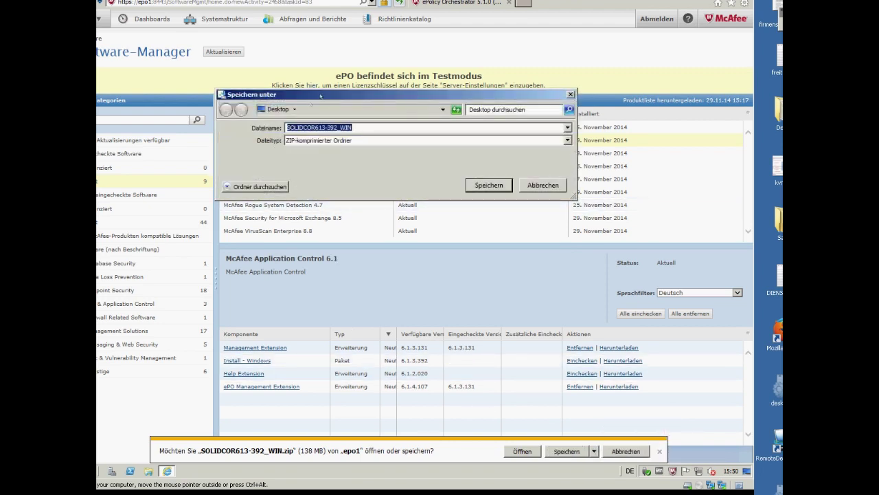
pyautogui.moveTo(311, 103); pyautogui.dragTo(327, 86)
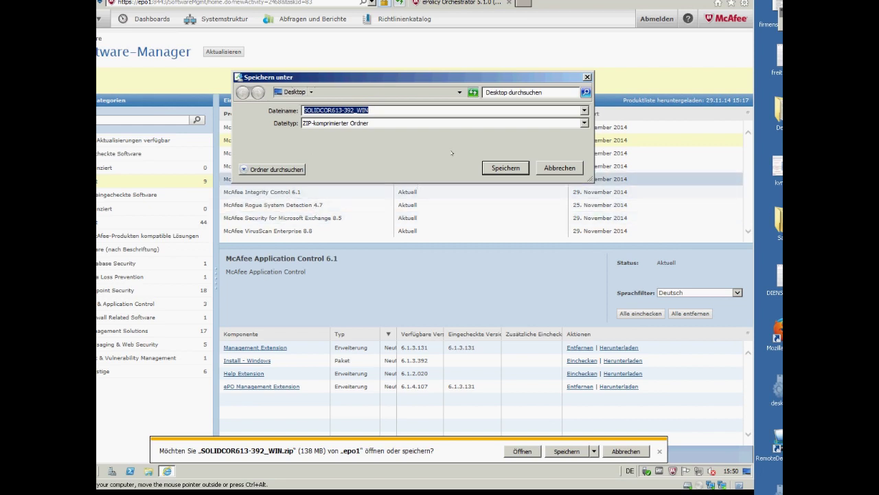
pyautogui.click(506, 168)
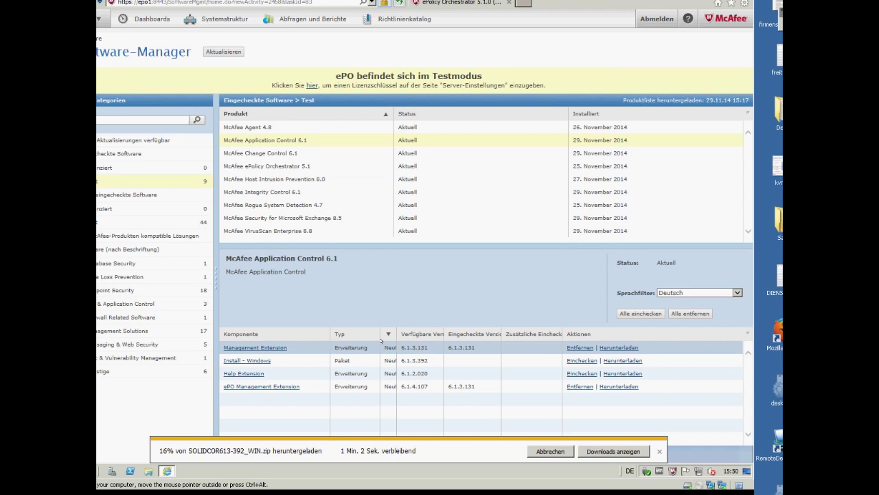
# Check the progress of the SOLIDCOR613-392_WIN.zip download twice, returning to the Software-Manager each time
pyautogui.click(623, 451)
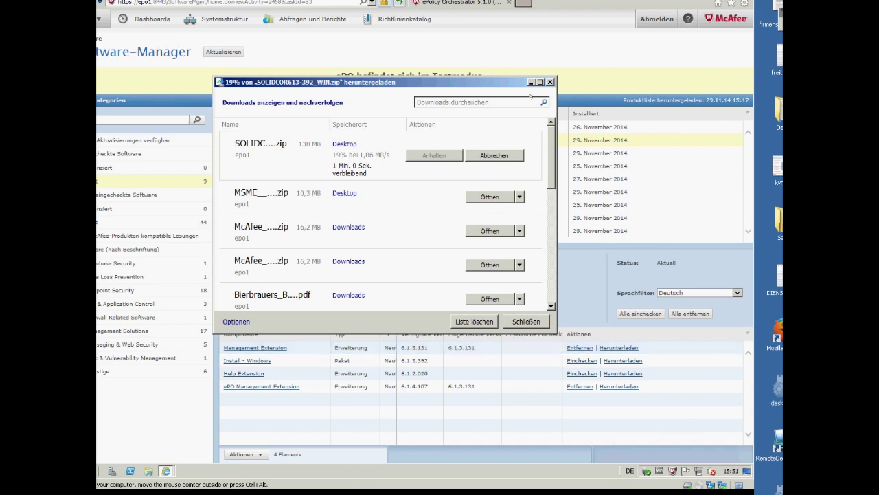
pyautogui.click(529, 82)
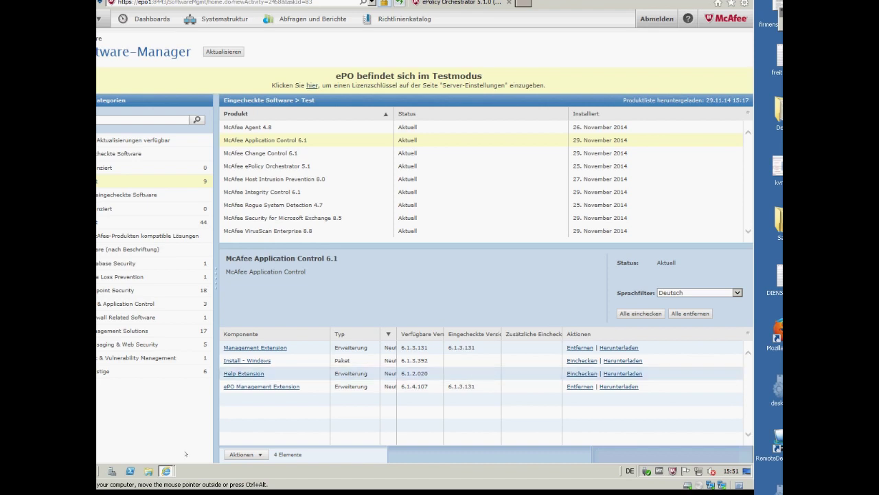
pyautogui.click(251, 451)
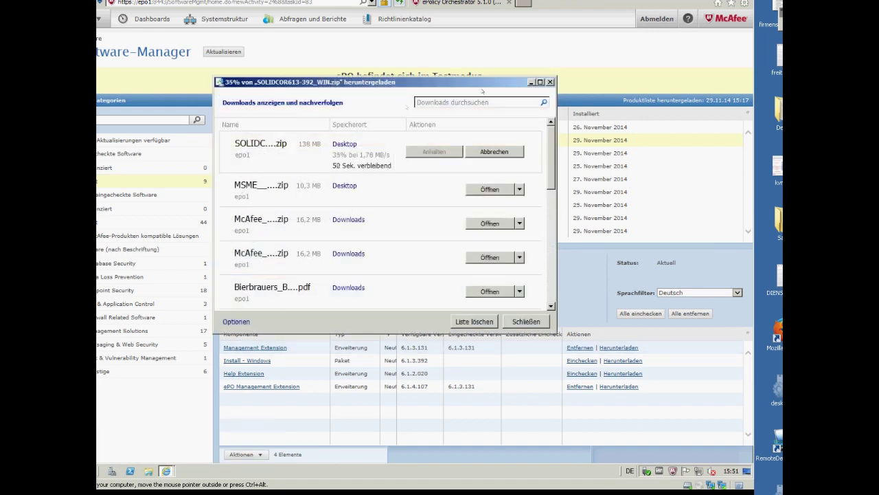
pyautogui.click(530, 81)
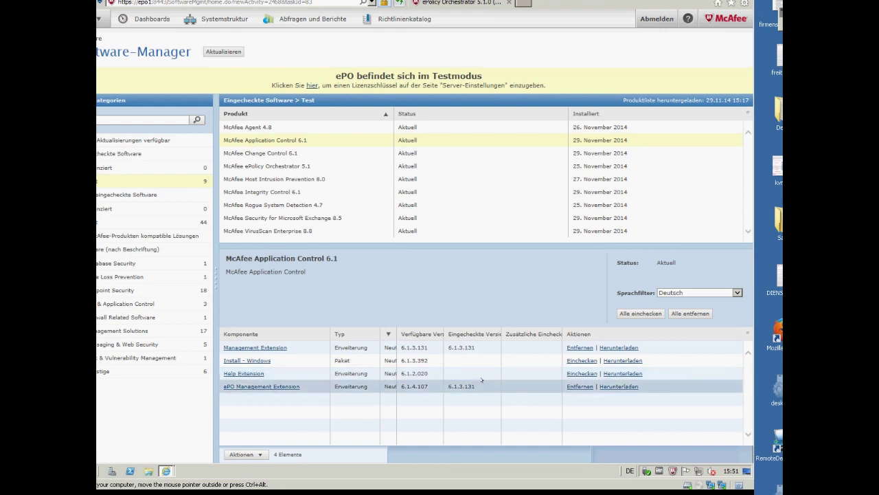
# Check in the Help Extension of McAfee Application Control 6.1, accepting the licence agreement
pyautogui.click(569, 373)
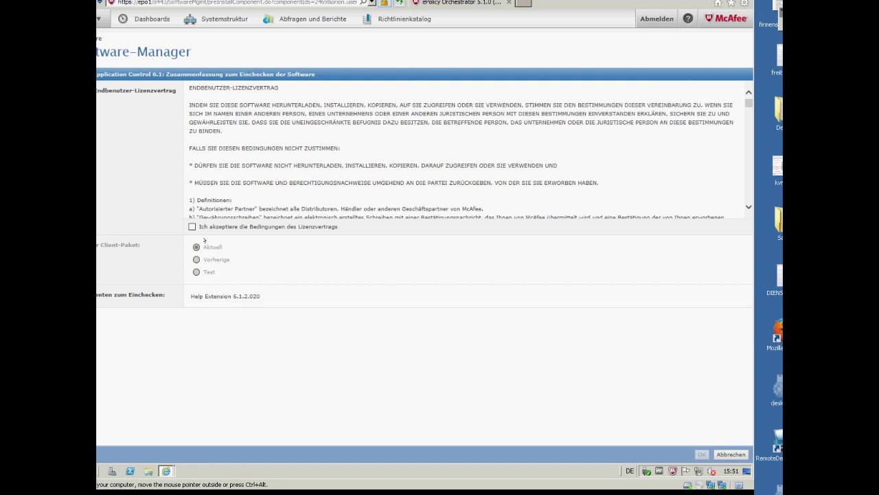
pyautogui.click(192, 226)
pyautogui.click(700, 454)
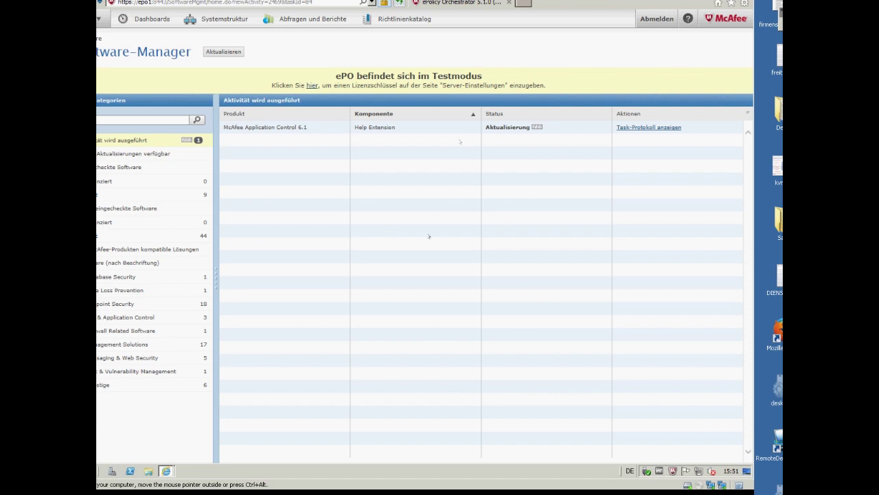
# Check the SOLIDCOR613-392_WIN.zip download progress during the Help Extension check-in and return to the Software-Manager
pyautogui.moveTo(166, 469)
pyautogui.click(168, 455)
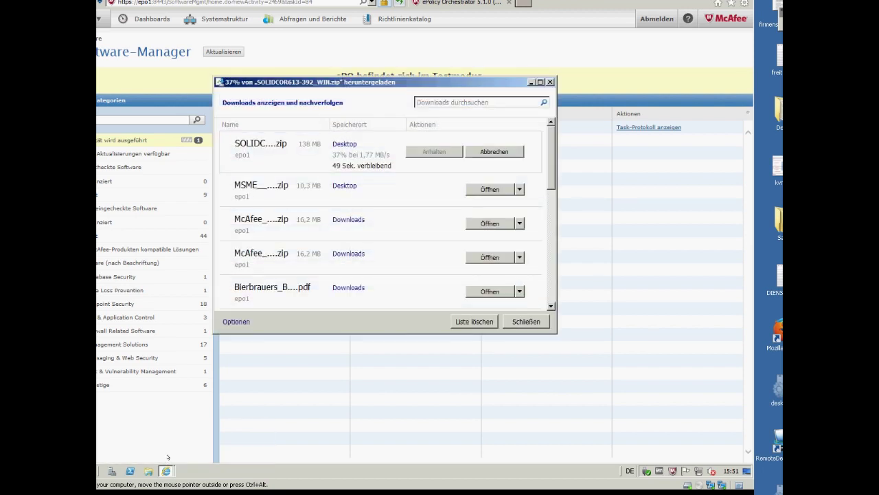
pyautogui.click(257, 61)
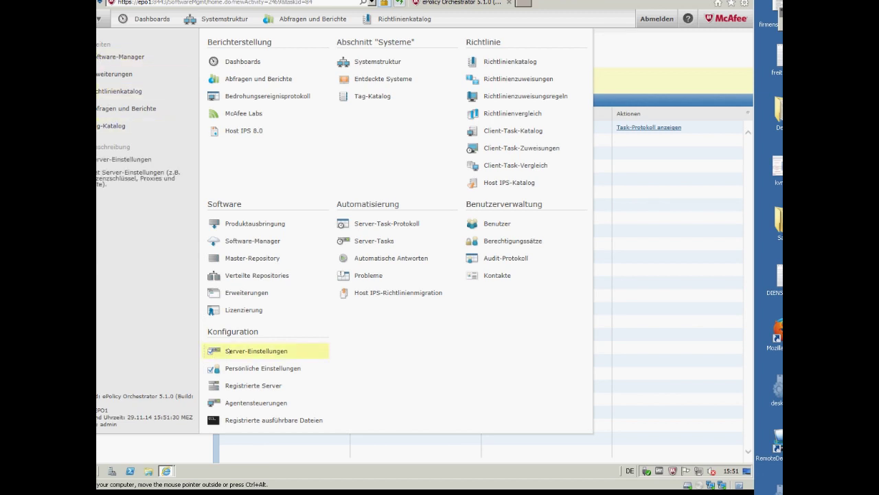
pyautogui.click(232, 239)
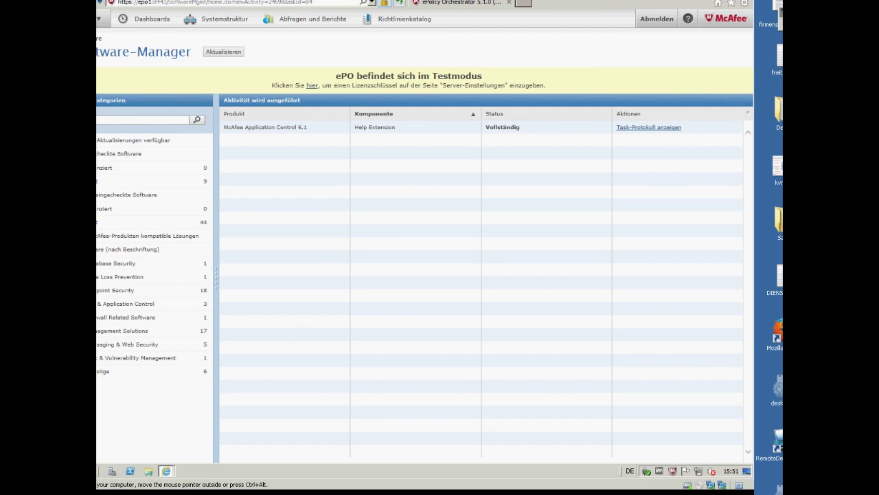
# Open the Master-Repository to view the checked-in packages, and look at the running download's progress
pyautogui.click(102, 20)
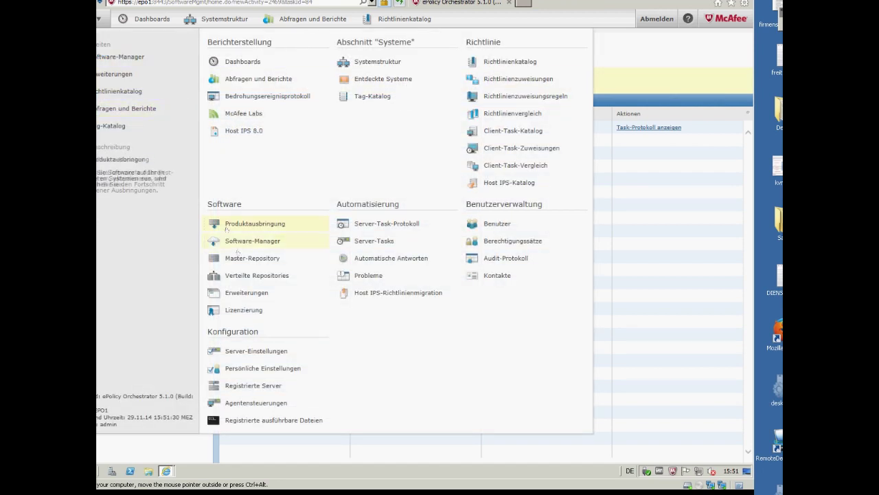
pyautogui.click(248, 258)
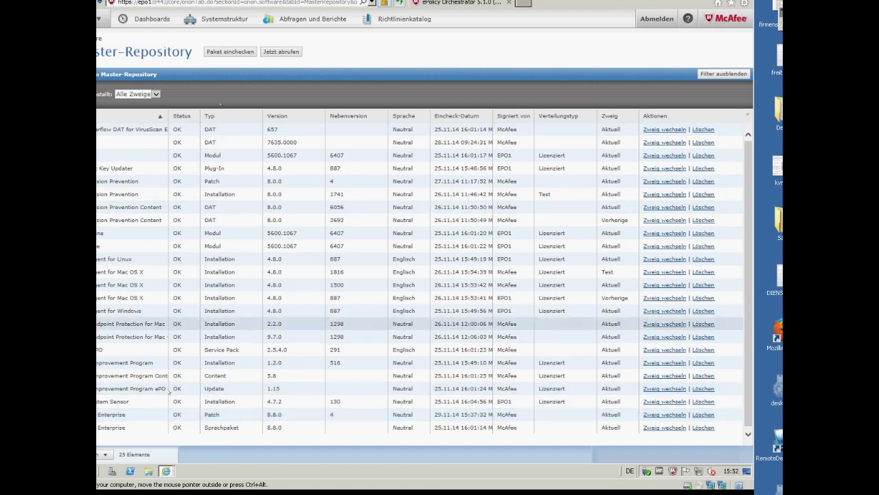
pyautogui.click(137, 463)
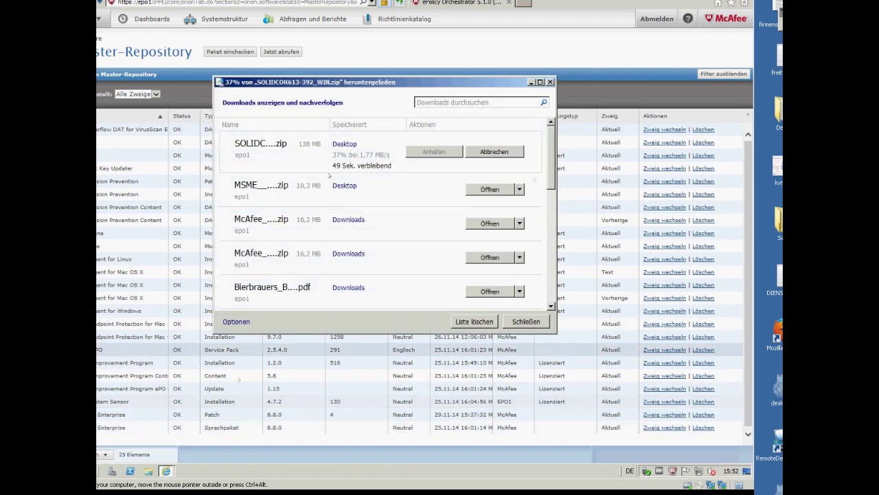
pyautogui.click(233, 63)
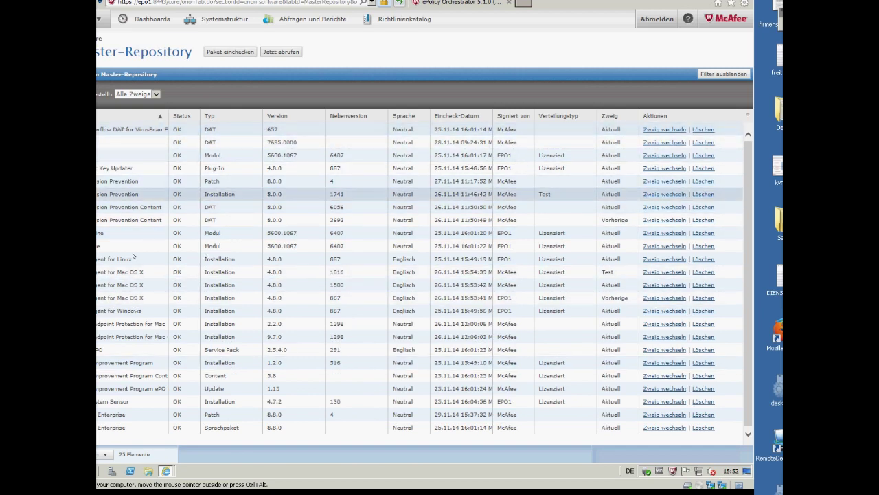
# Filter the Master-Repository packages to the Aktuell branch and recheck the SOLIDCOR613-392_WIN.zip download
pyautogui.click(153, 94)
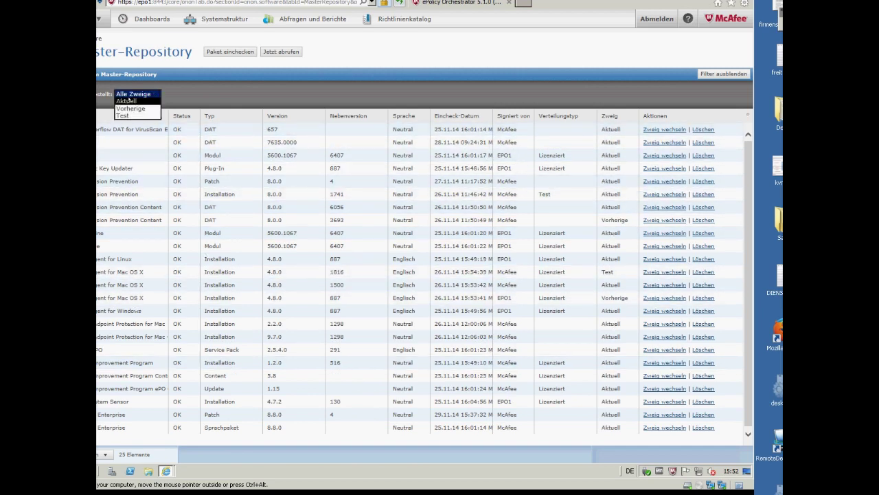
pyautogui.click(137, 101)
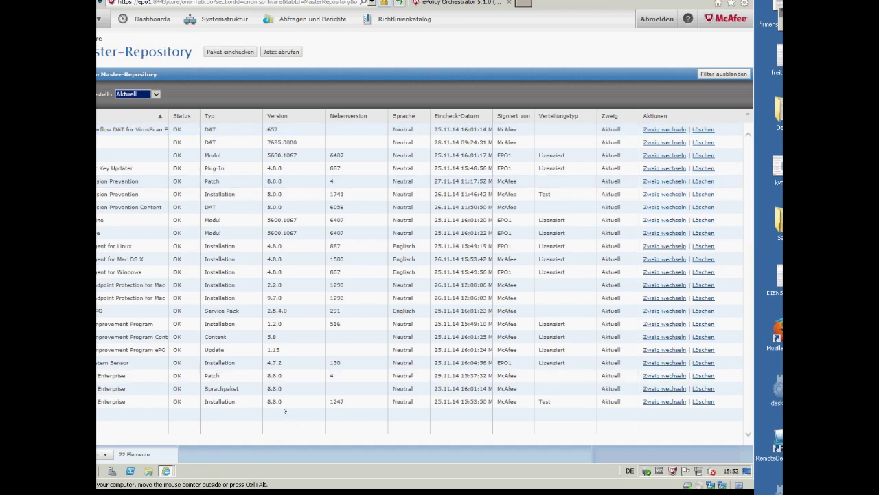
pyautogui.moveTo(165, 471)
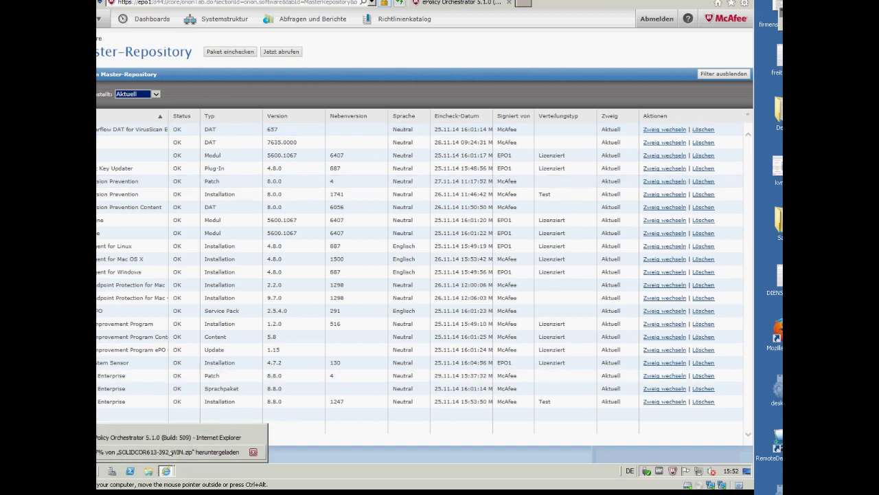
pyautogui.click(179, 451)
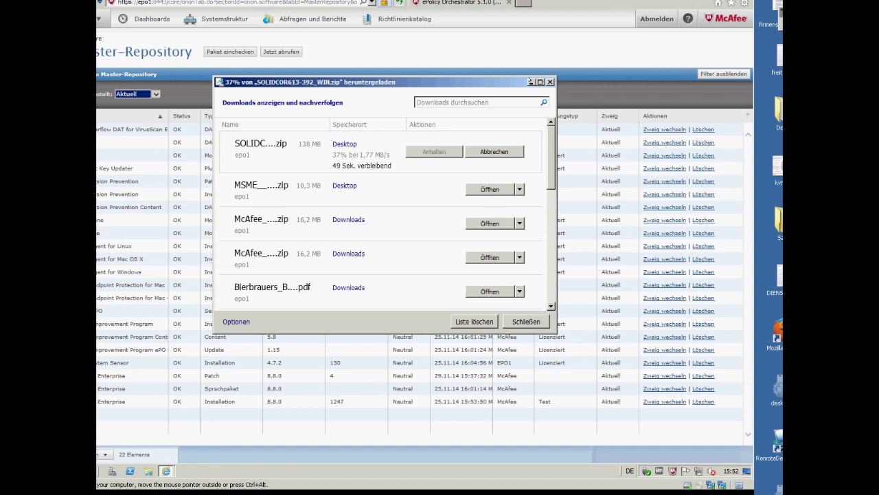
pyautogui.click(531, 82)
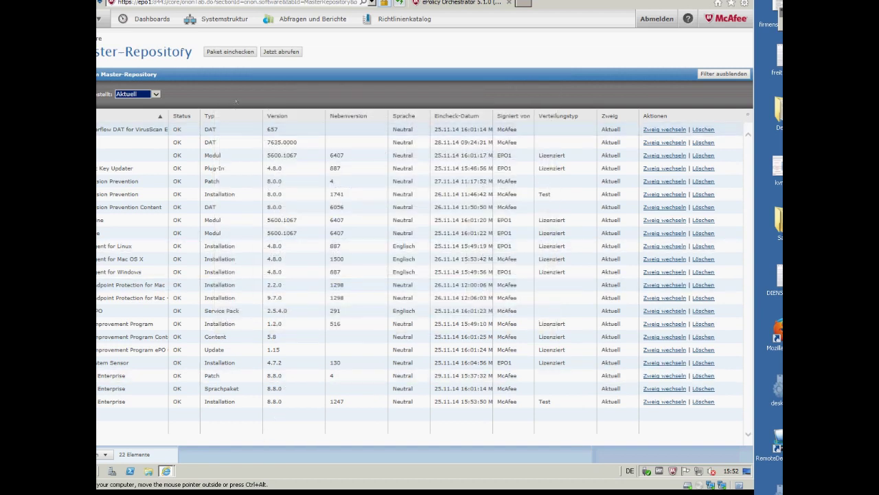
# Show the components of McAfee Management of Native Encryption 2.0 from the trial products not checked in, widening the component column
pyautogui.click(100, 19)
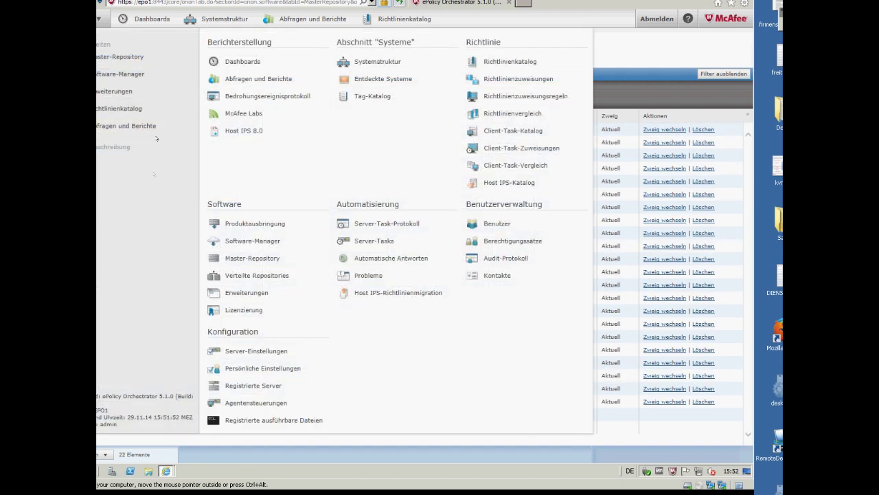
pyautogui.click(152, 57)
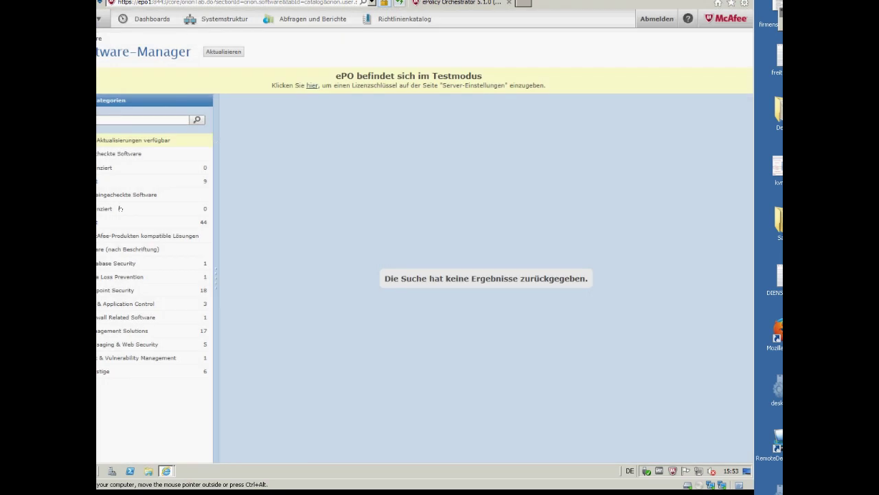
pyautogui.click(97, 220)
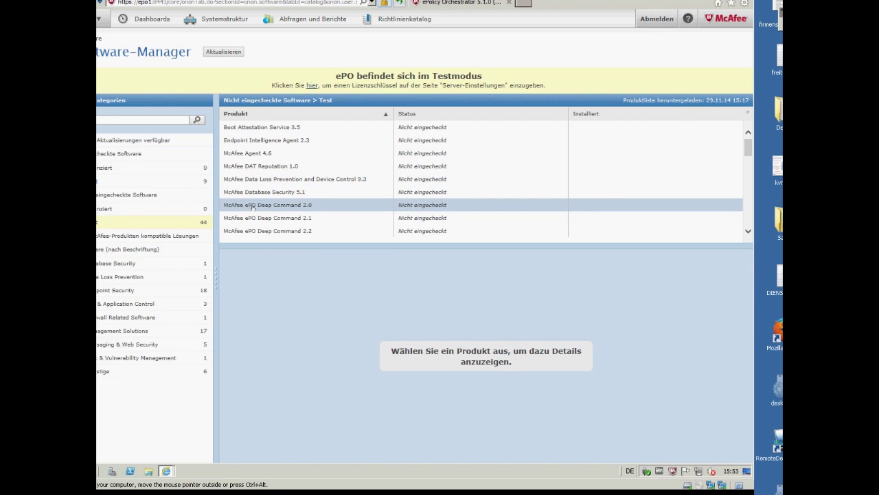
pyautogui.scroll(-3, 261, 202)
pyautogui.scroll(-2, 275, 199)
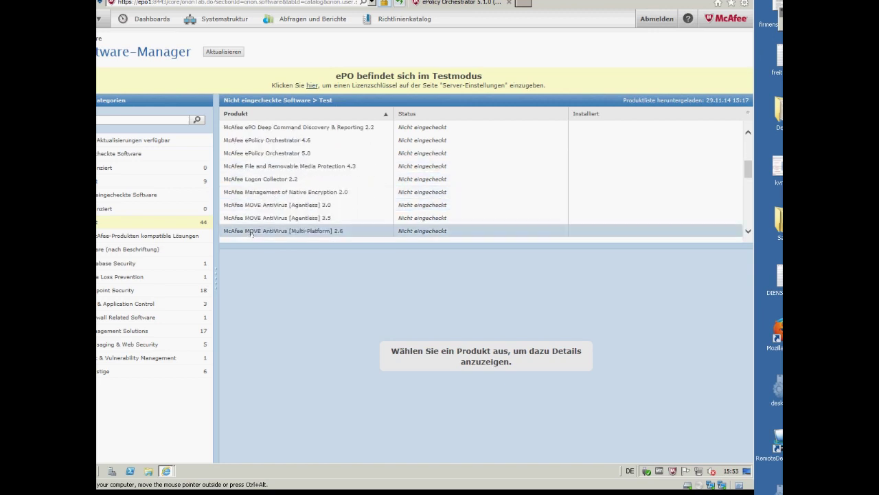
pyautogui.click(275, 192)
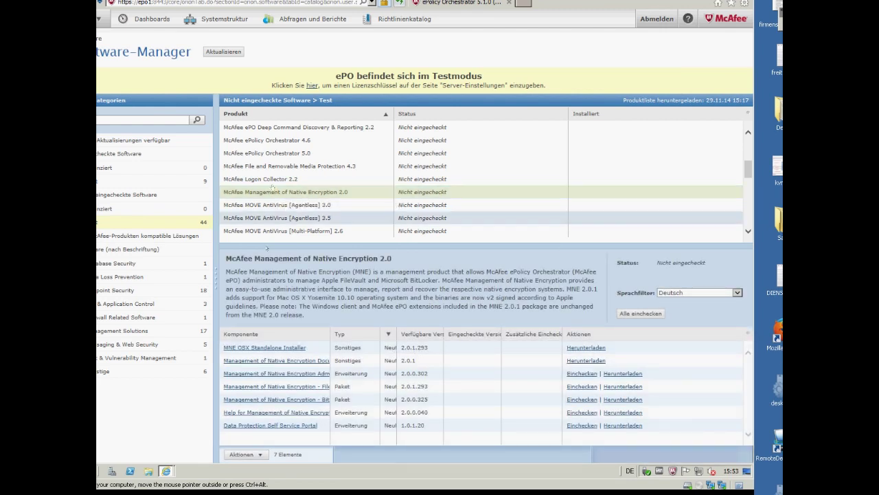
pyautogui.moveTo(330, 332)
pyautogui.mouseDown()
pyautogui.moveTo(361, 332)
pyautogui.moveTo(342, 331)
pyautogui.mouseUp()
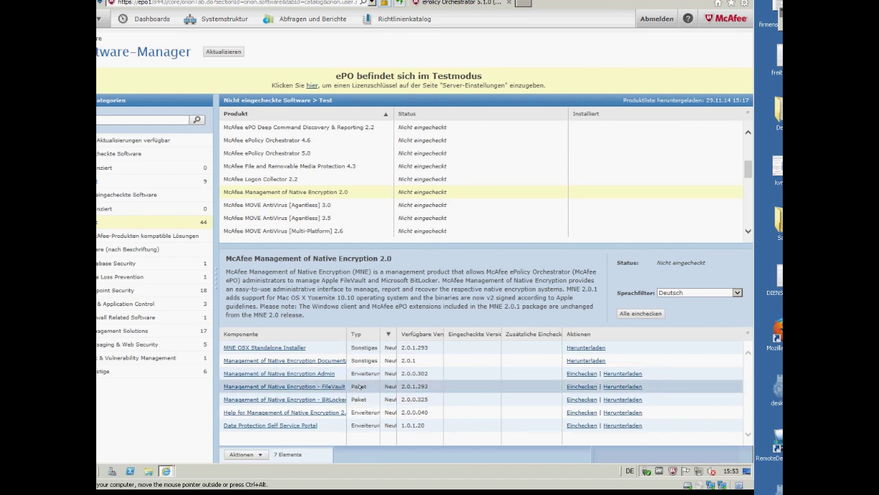
# Download the Management of Native Encryption FileVault package and save it as MNE-OSX-2.0.1.293 on the Desktop
pyautogui.click(623, 386)
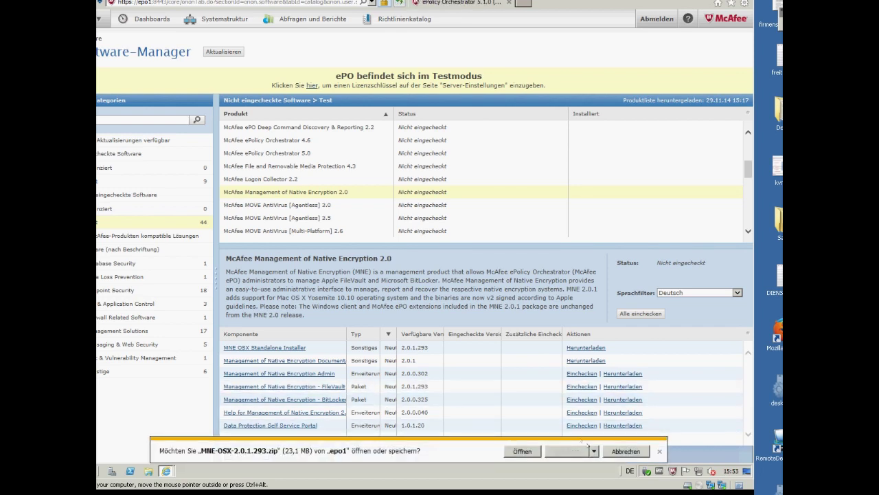
pyautogui.click(567, 450)
pyautogui.click(594, 451)
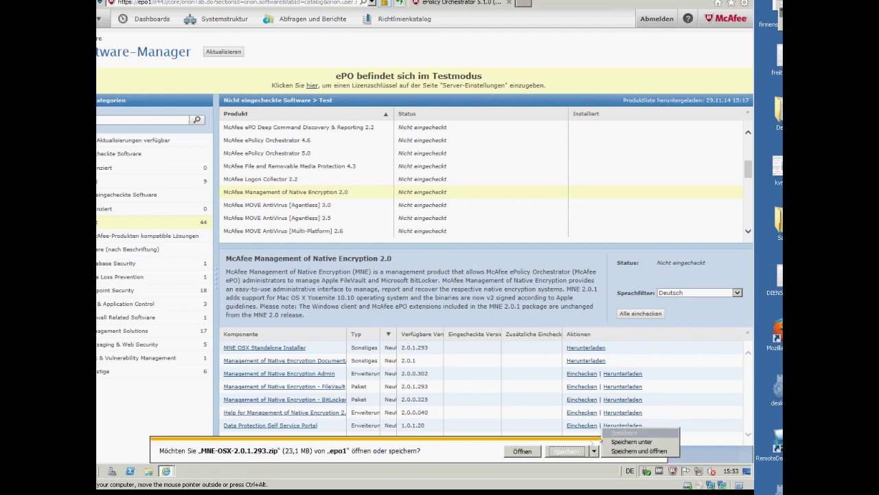
pyautogui.click(625, 438)
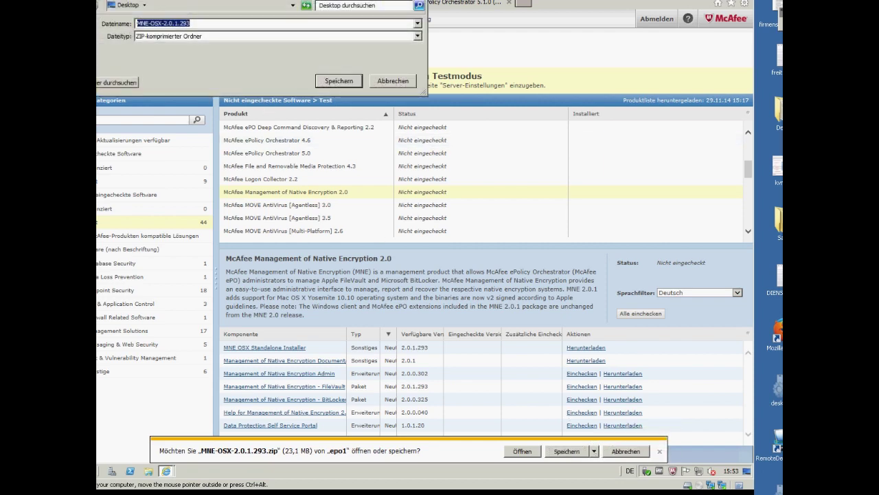
pyautogui.click(338, 80)
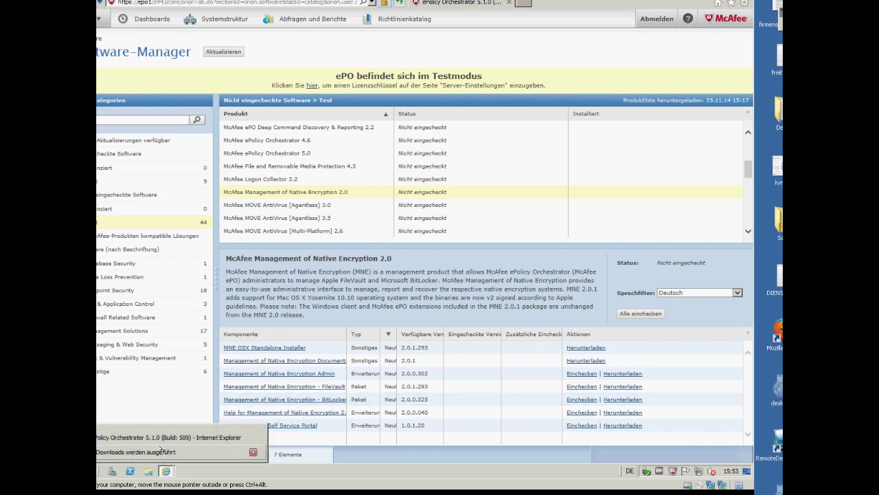
# Cancel the running SOLIDCOR613-392_WIN.zip download and close the download list
pyautogui.click(174, 432)
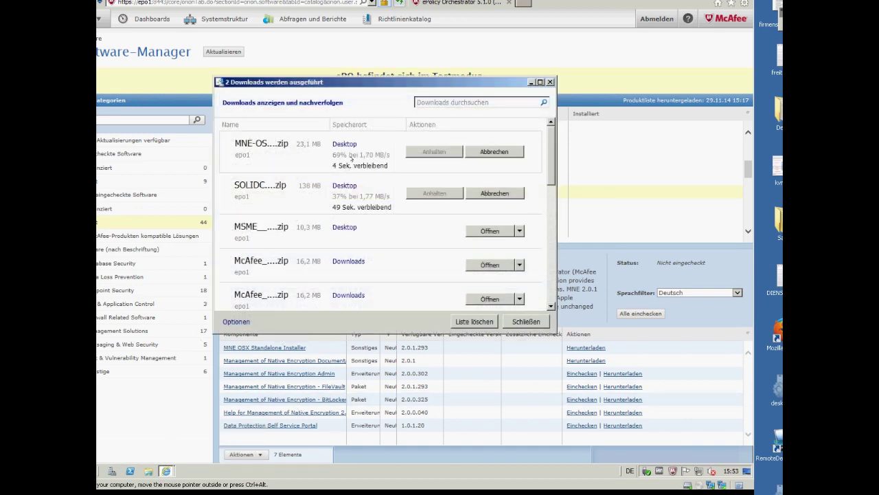
pyautogui.click(485, 192)
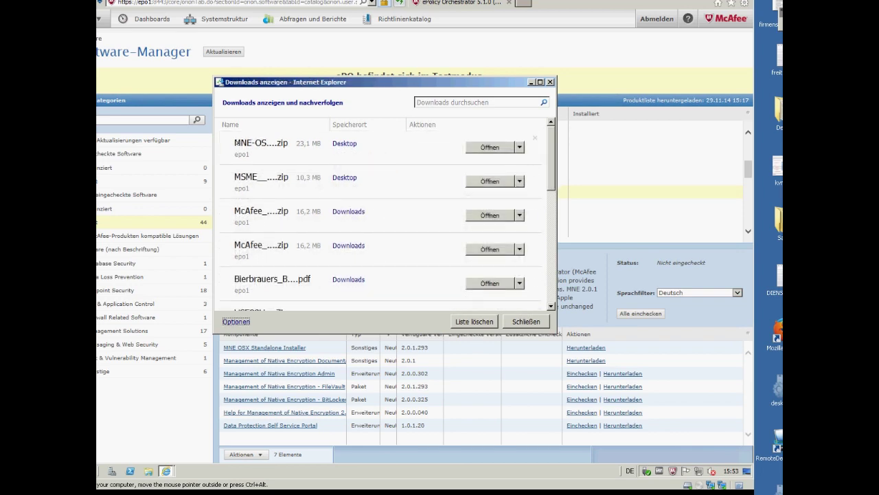
pyautogui.press('Escape')
# Begin checking a package into the Master-Repository, with Produkt oder Aktualisierung (.ZIP) as the package type
pyautogui.click(98, 19)
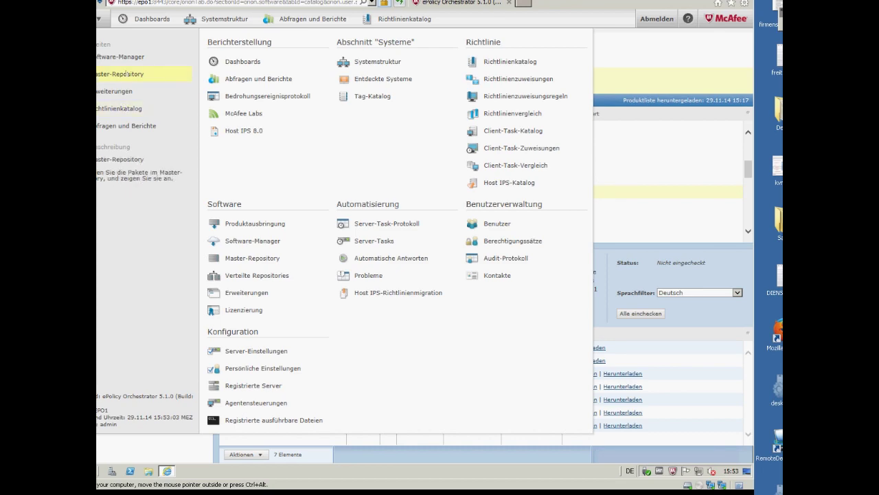
pyautogui.click(252, 257)
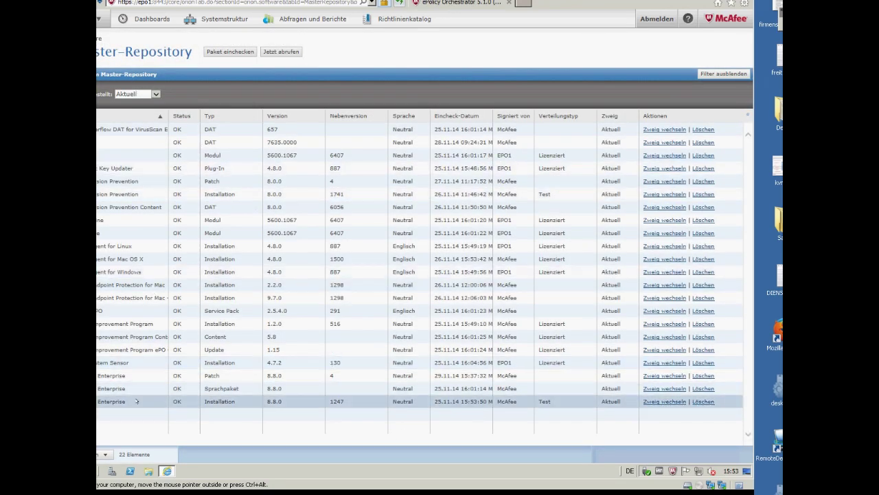
pyautogui.click(231, 51)
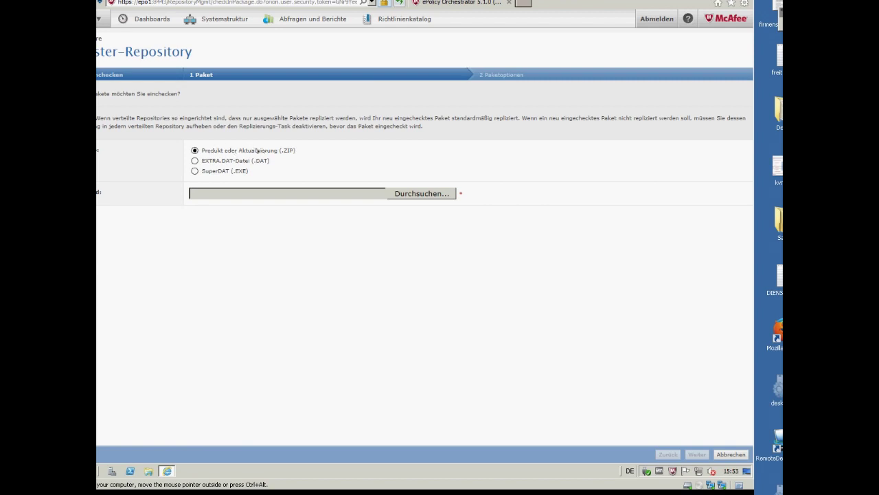
pyautogui.doubleClick(204, 150)
pyautogui.moveTo(202, 160); pyautogui.dragTo(256, 162)
pyautogui.click(253, 149)
# Choose MNE-OSX-2.0.1.293 from the Desktop as the package file and proceed to the package options
pyautogui.click(421, 193)
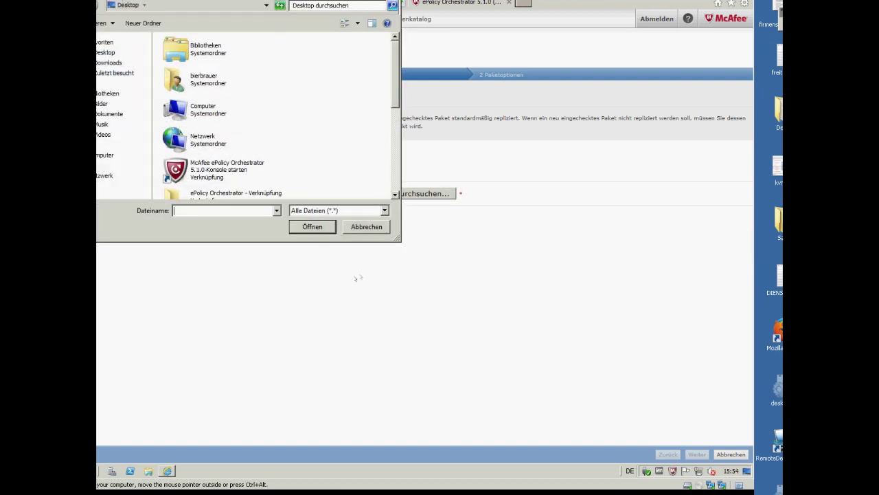
pyautogui.scroll(-5, 372, 78)
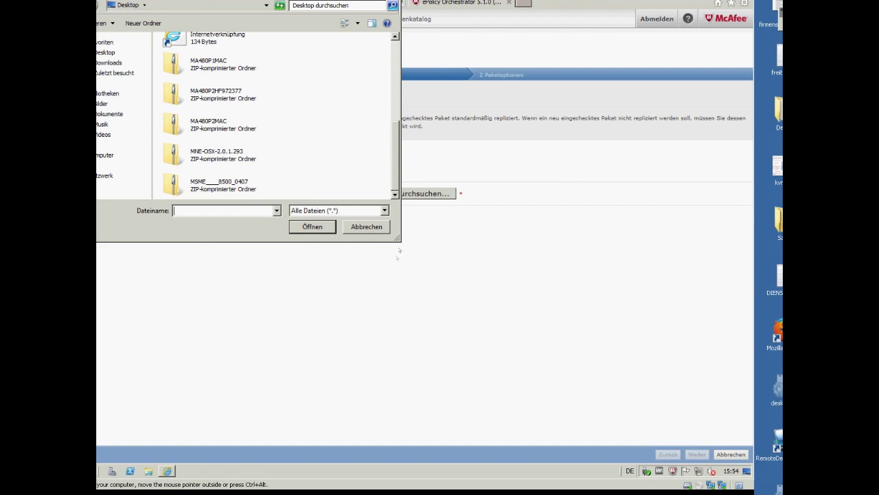
pyautogui.click(209, 155)
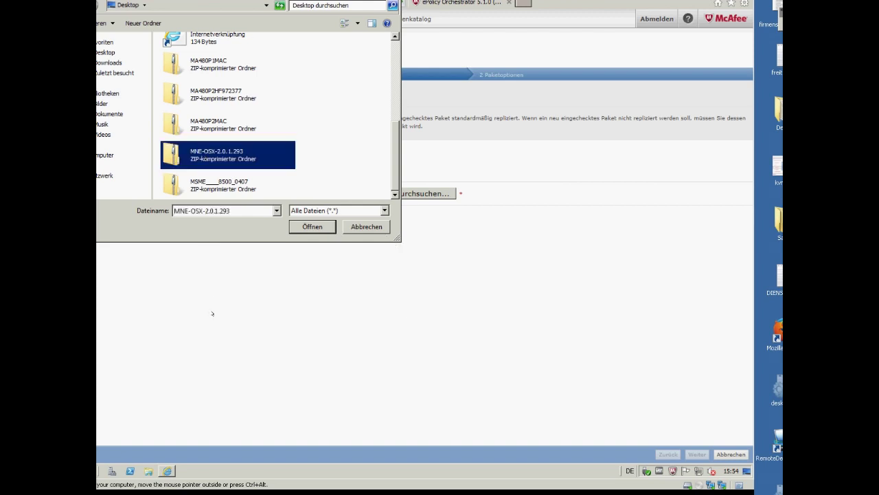
pyautogui.click(312, 226)
pyautogui.click(697, 454)
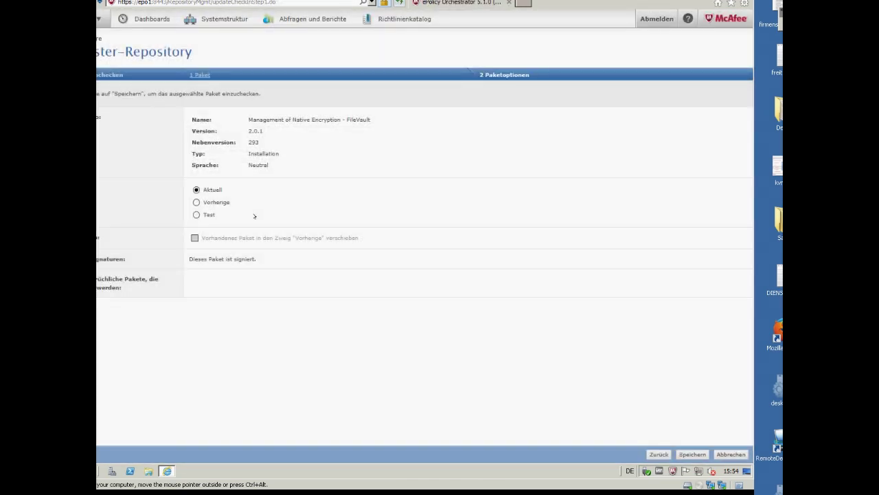
# Assign the Management of Native Encryption - FileVault package to the Aktuell branch and save the check-in
pyautogui.click(217, 202)
pyautogui.click(196, 214)
pyautogui.click(197, 190)
pyautogui.click(692, 454)
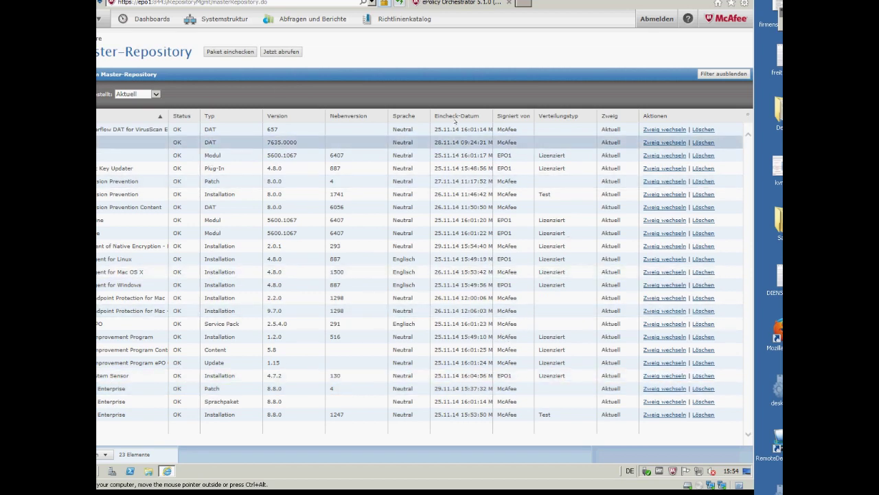
# Review the recent check-in tasks in the Server-Task-Protokoll
pyautogui.click(100, 18)
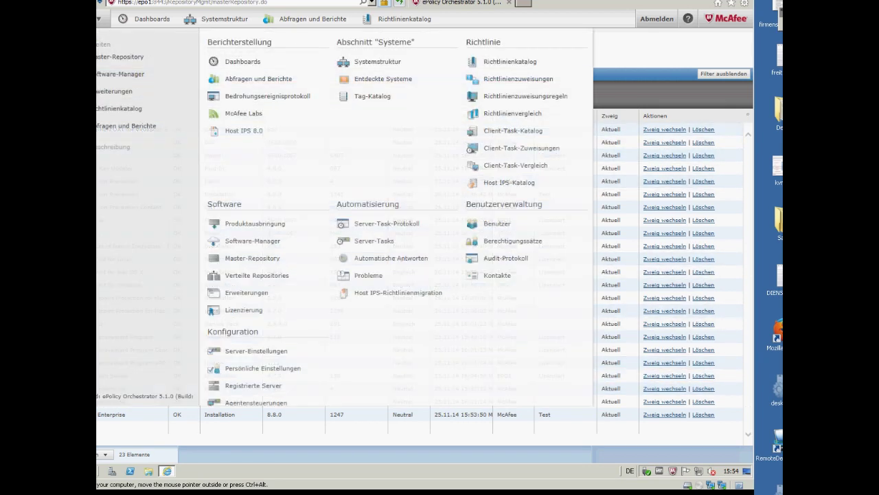
pyautogui.click(365, 223)
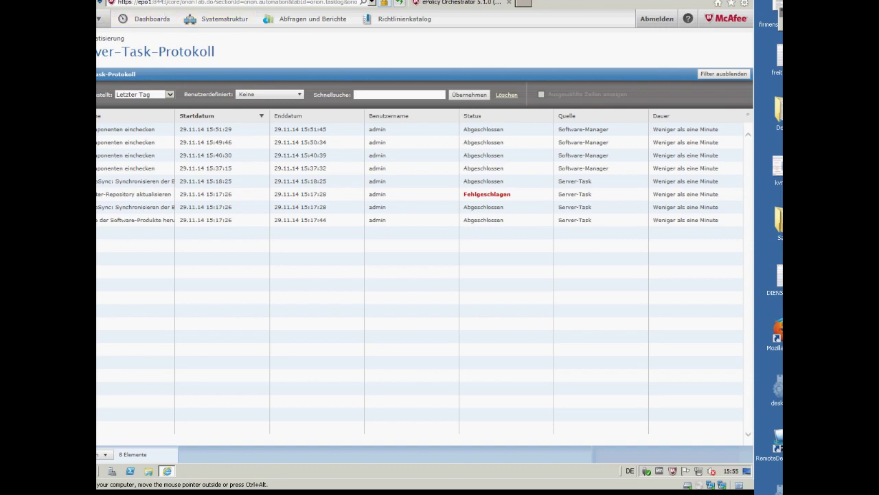
# Show the components of McAfee Management of Native Encryption 2.0 among the checked-in trial products in the Software-Manager
pyautogui.click(100, 18)
pyautogui.click(130, 175)
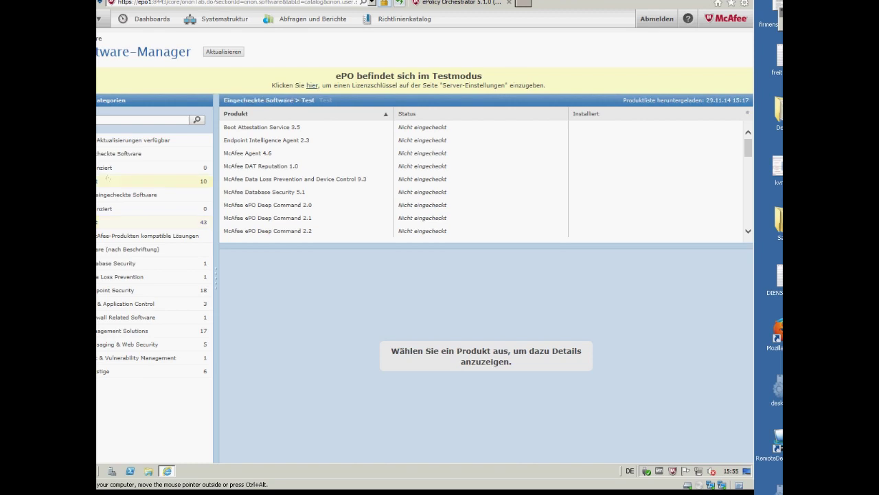
pyautogui.click(107, 178)
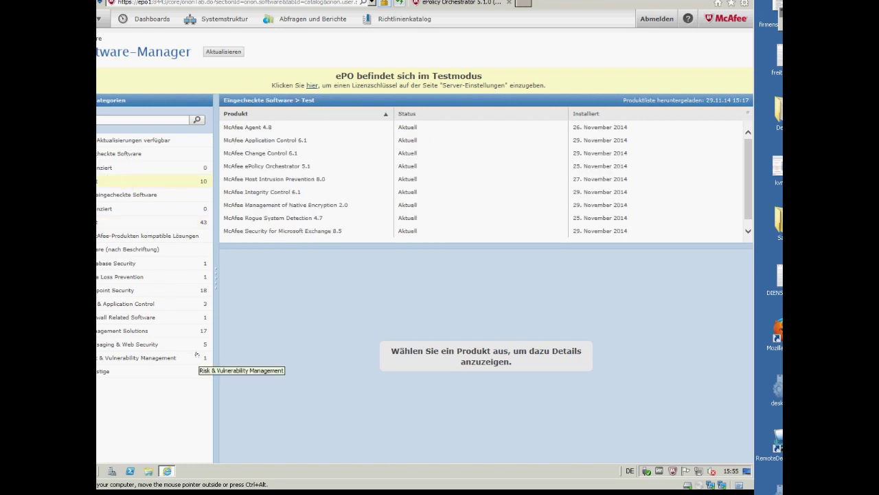
pyautogui.click(283, 205)
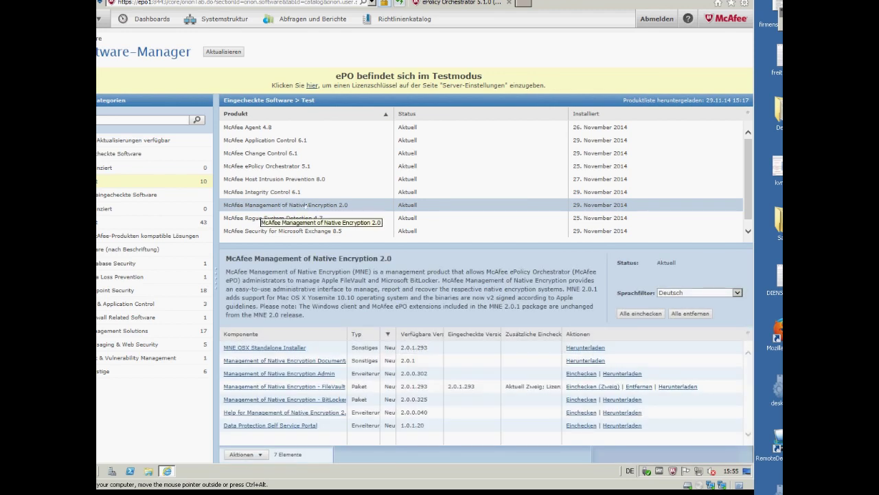